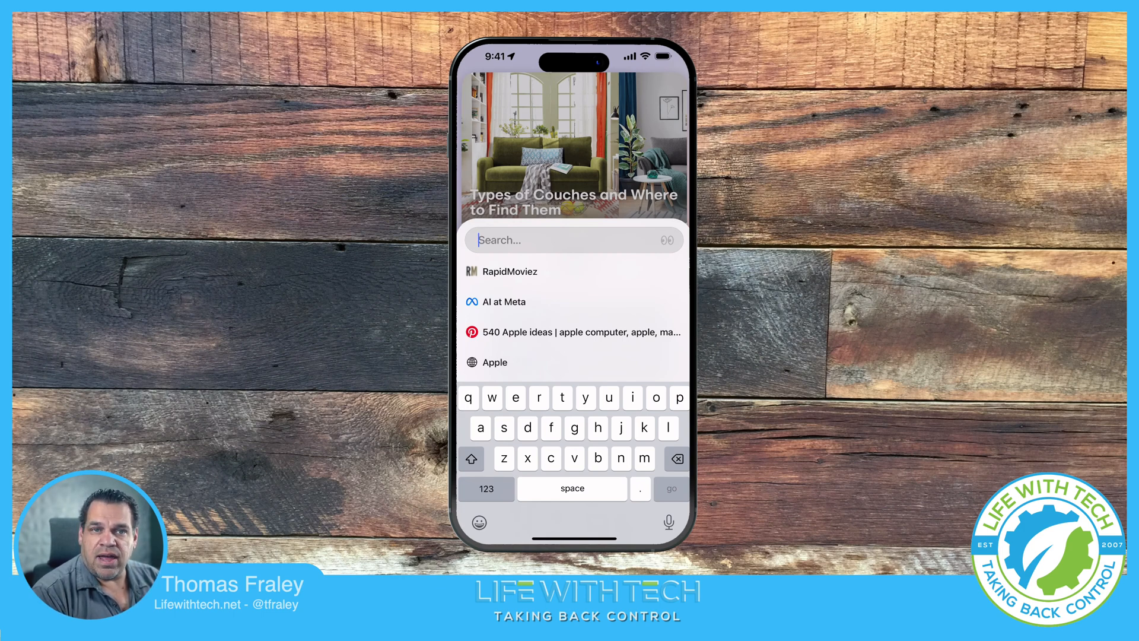
text(apple event 2024)
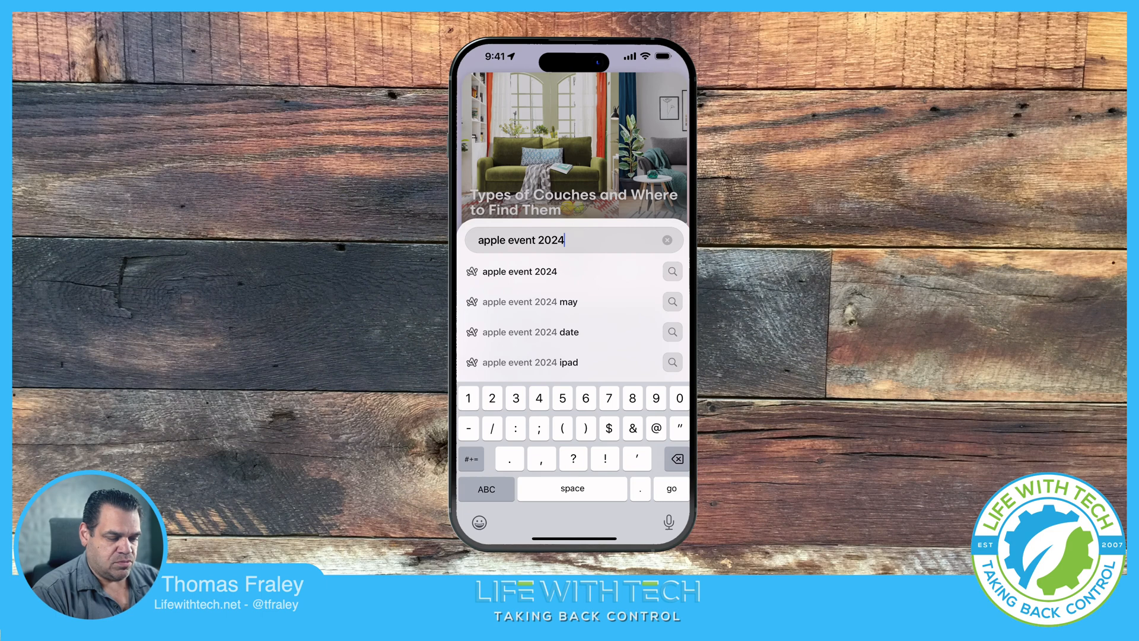
- Submit the 'apple event 2024' AI search and review the summarized event schedule with sources
key(Return)
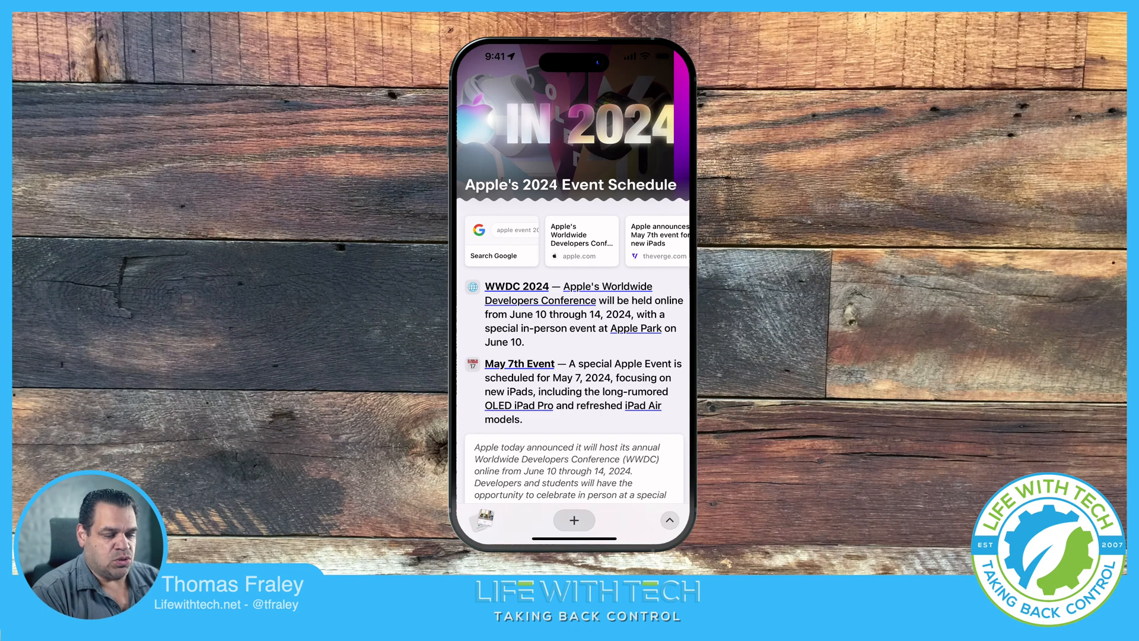
scroll(574, 356, down, 2)
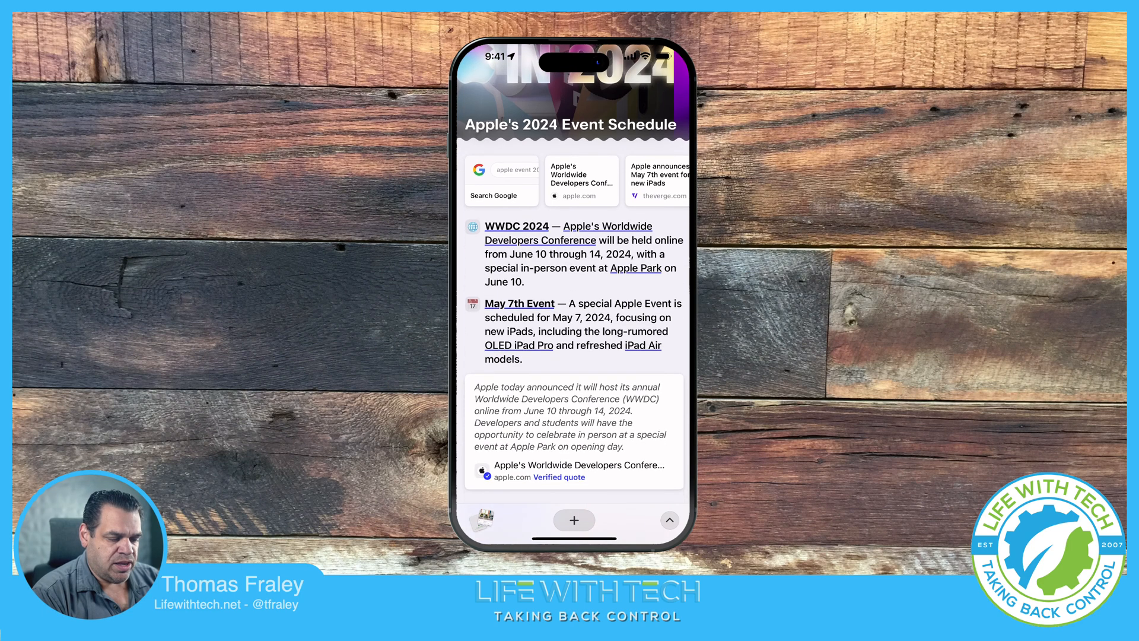
scroll(574, 312, down, 8)
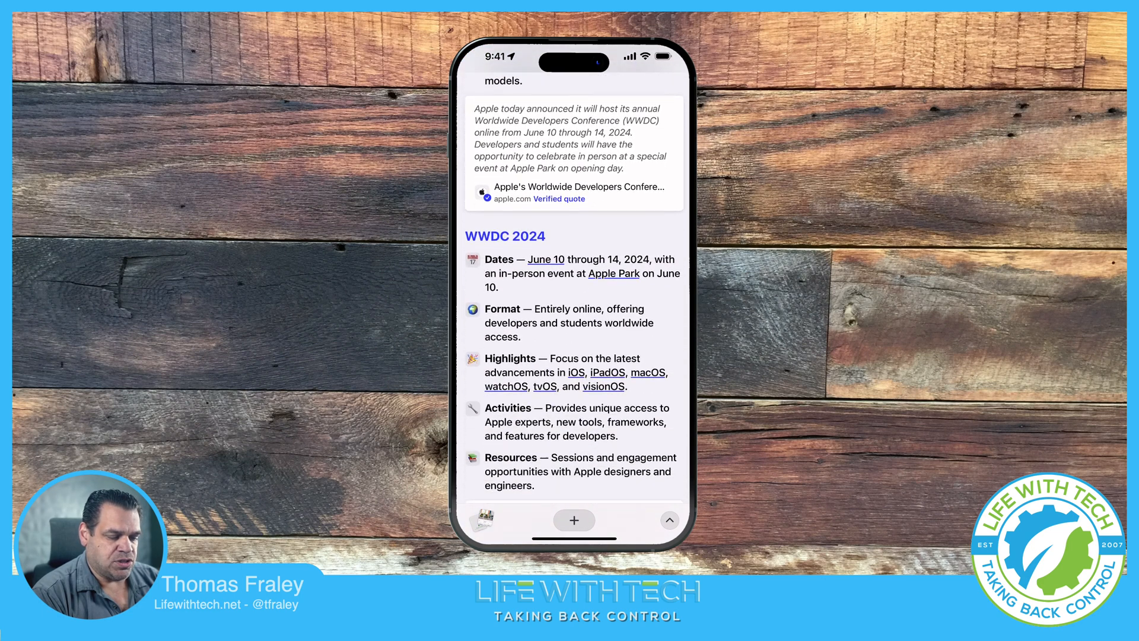
scroll(574, 311, down, 1)
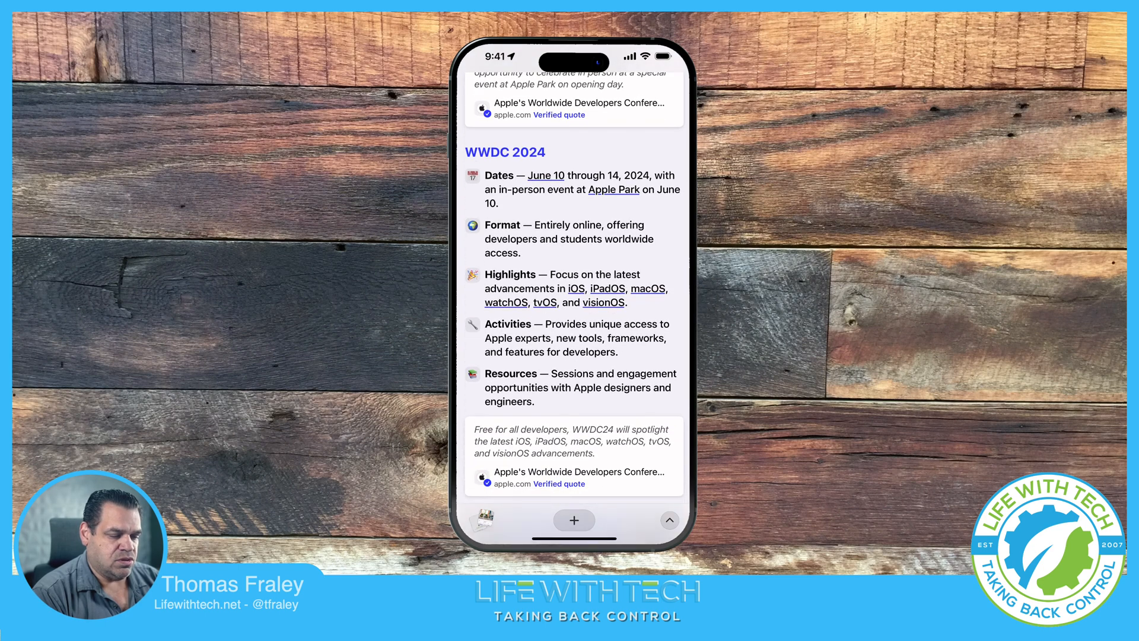
scroll(574, 312, up, 6)
scroll(574, 311, up, 1)
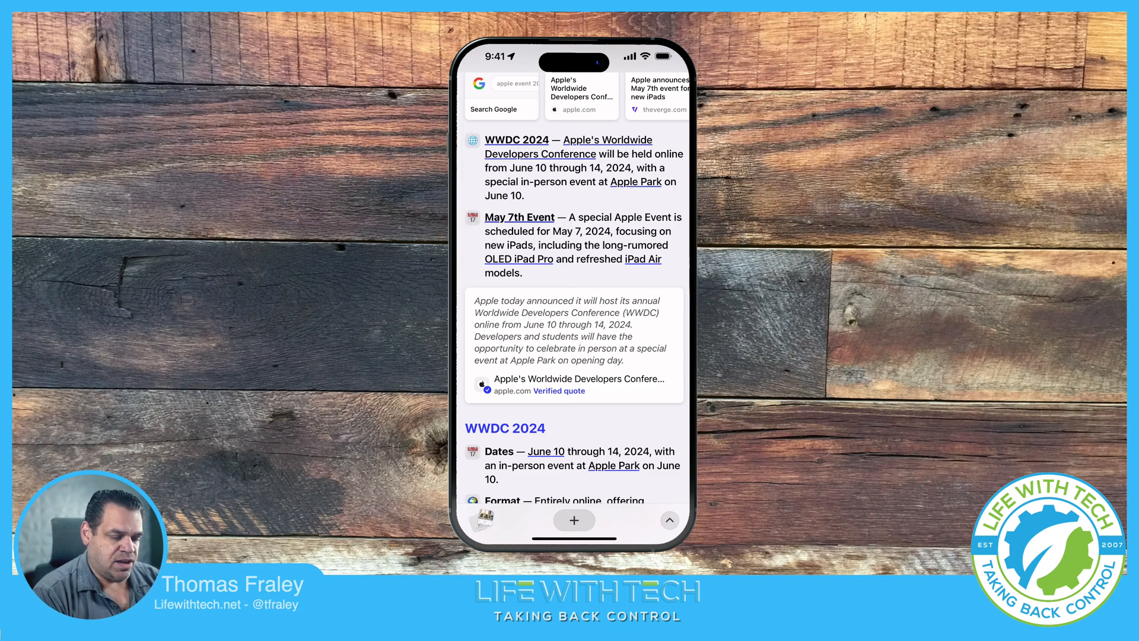
scroll(575, 312, down, 3)
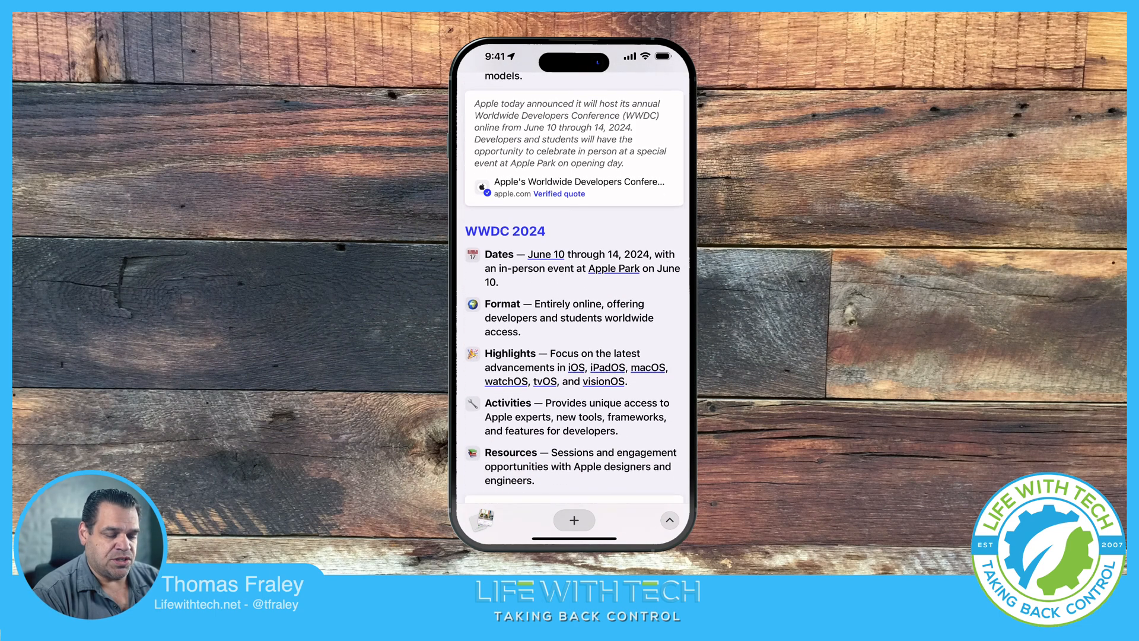
scroll(574, 295, down, 1)
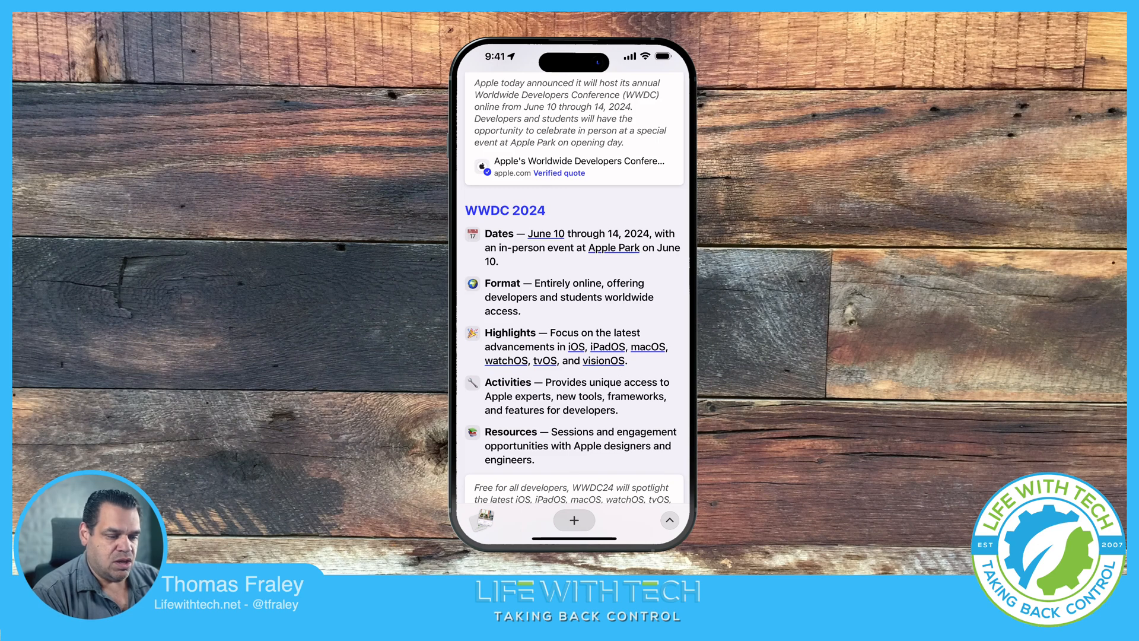
scroll(574, 294, down, 1)
scroll(574, 294, down, 1)
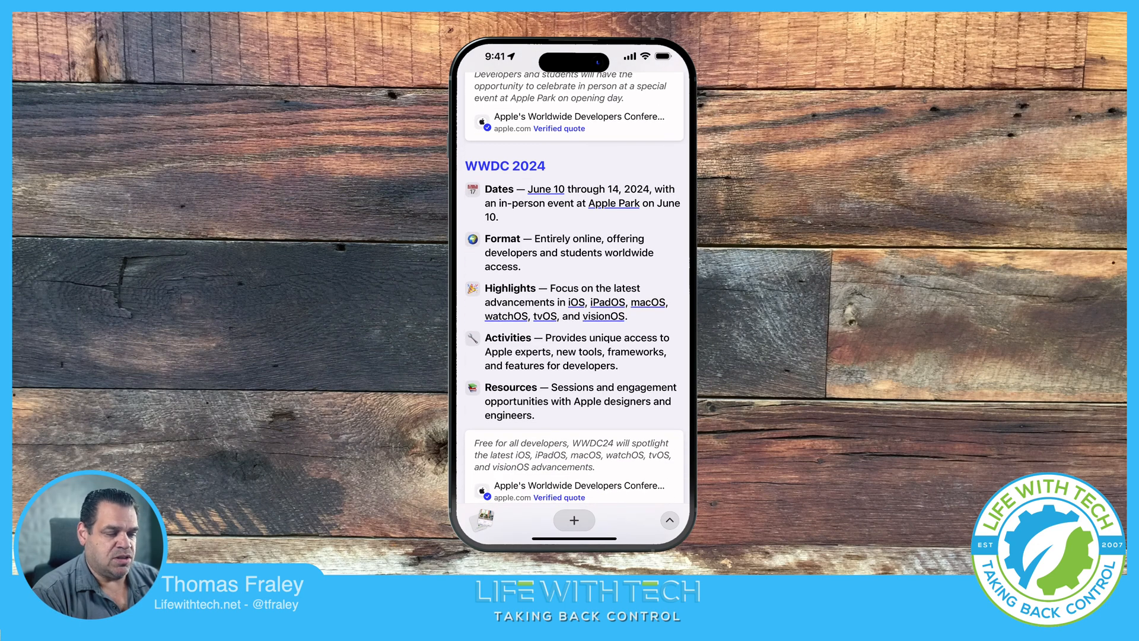
scroll(574, 294, down, 2)
scroll(573, 294, down, 5)
scroll(574, 294, down, 3)
scroll(574, 293, down, 2)
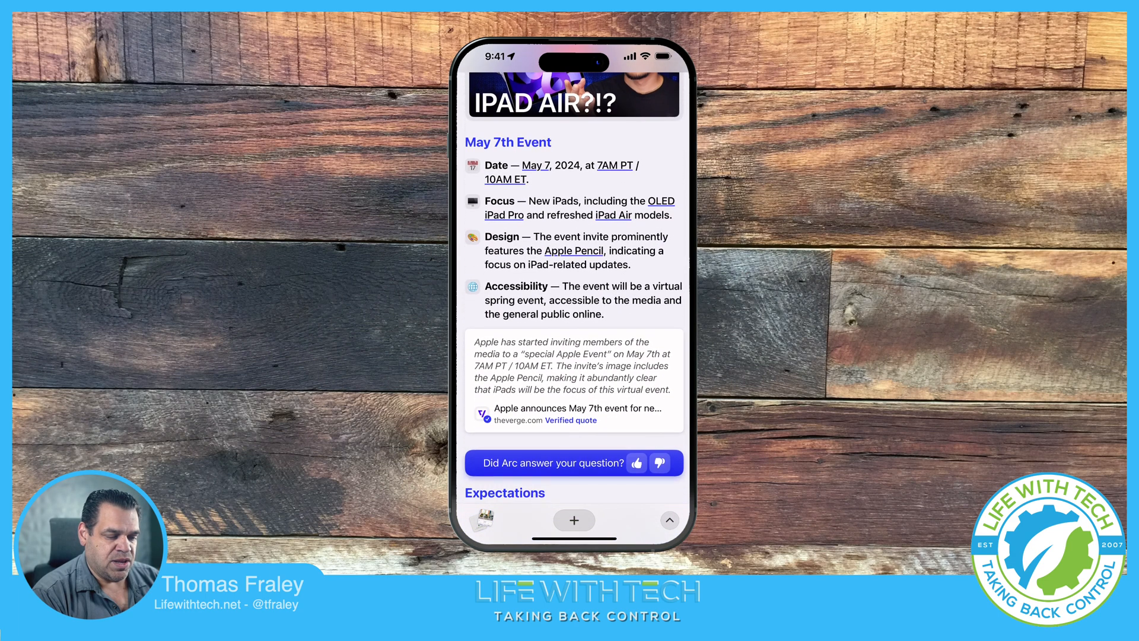
scroll(574, 294, up, 3)
scroll(574, 294, up, 1)
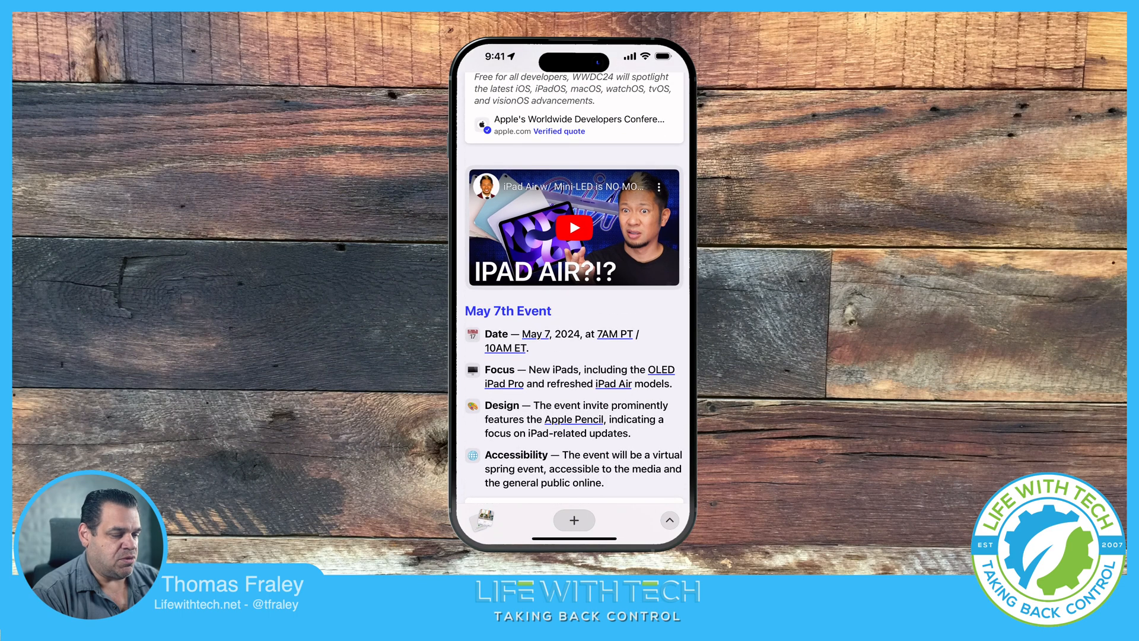
scroll(574, 294, down, 3)
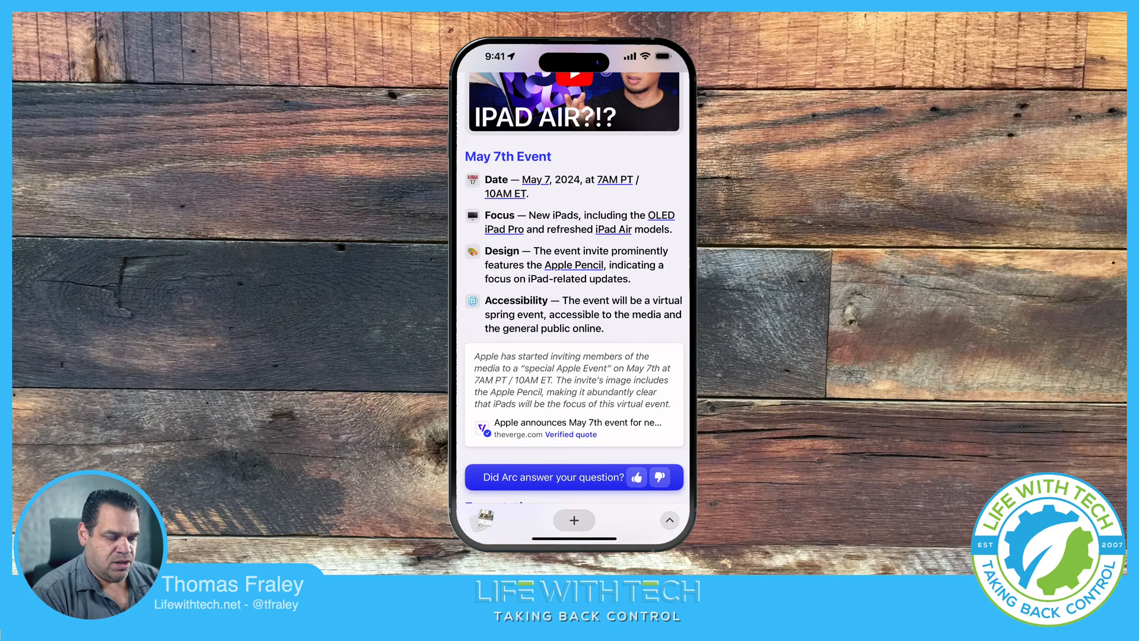
scroll(575, 294, down, 3)
scroll(575, 294, down, 3)
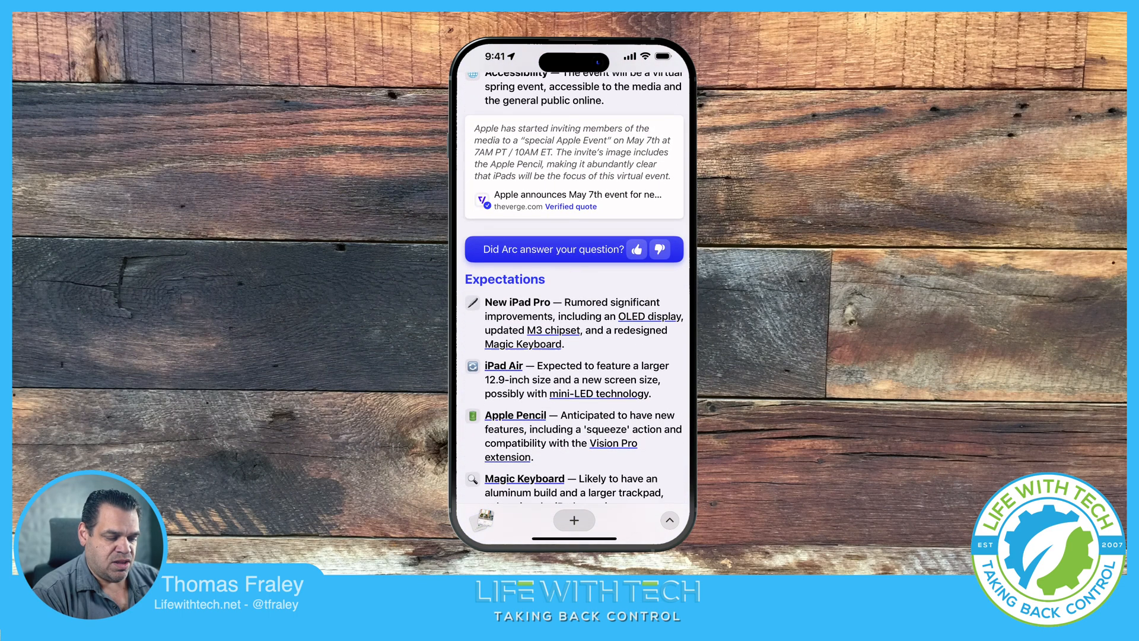
scroll(574, 294, down, 3)
scroll(574, 294, down, 2)
scroll(574, 293, down, 3)
scroll(575, 294, down, 4)
scroll(575, 295, down, 2)
scroll(574, 293, down, 1)
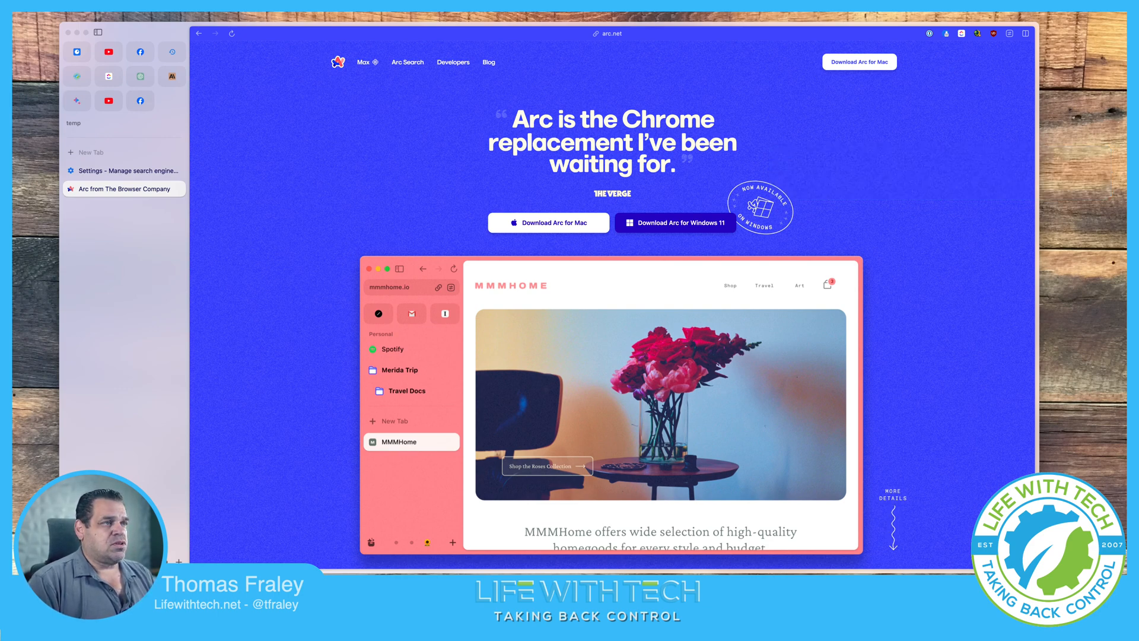
- Navigate the current tab to the arc://settings address to reach Arc's settings page
key(super+l)
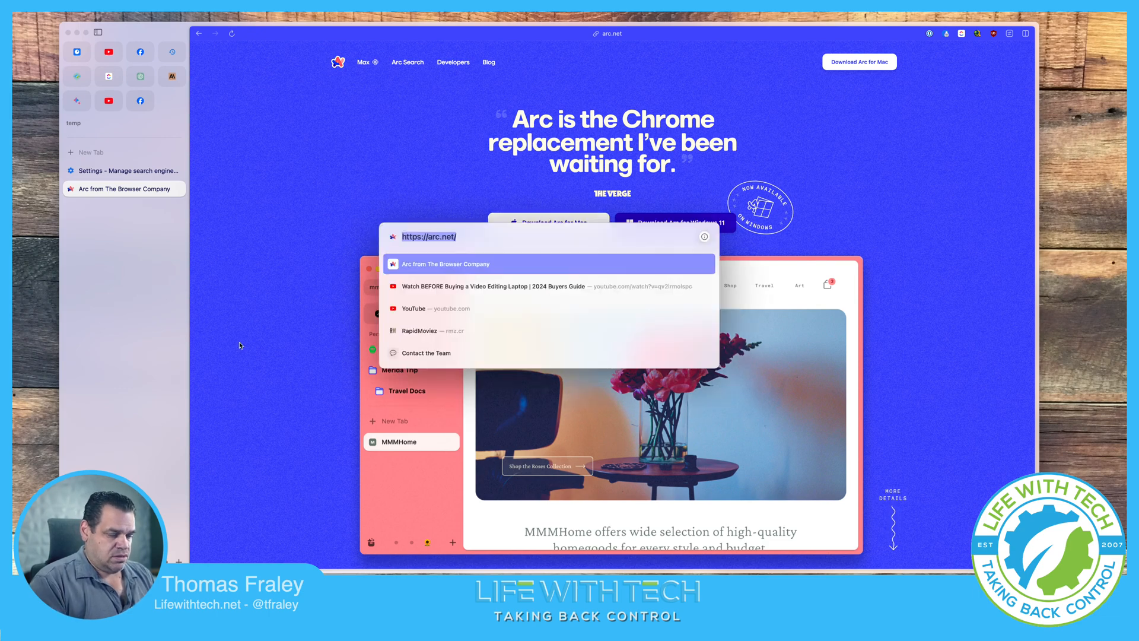
text(arc://)
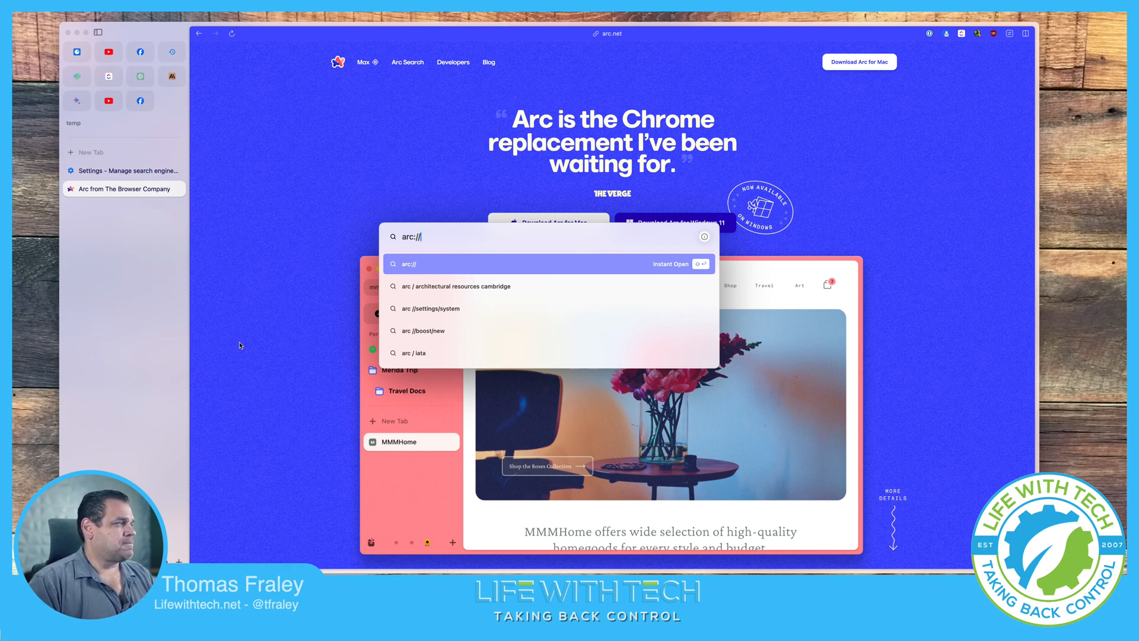
text(settings/)
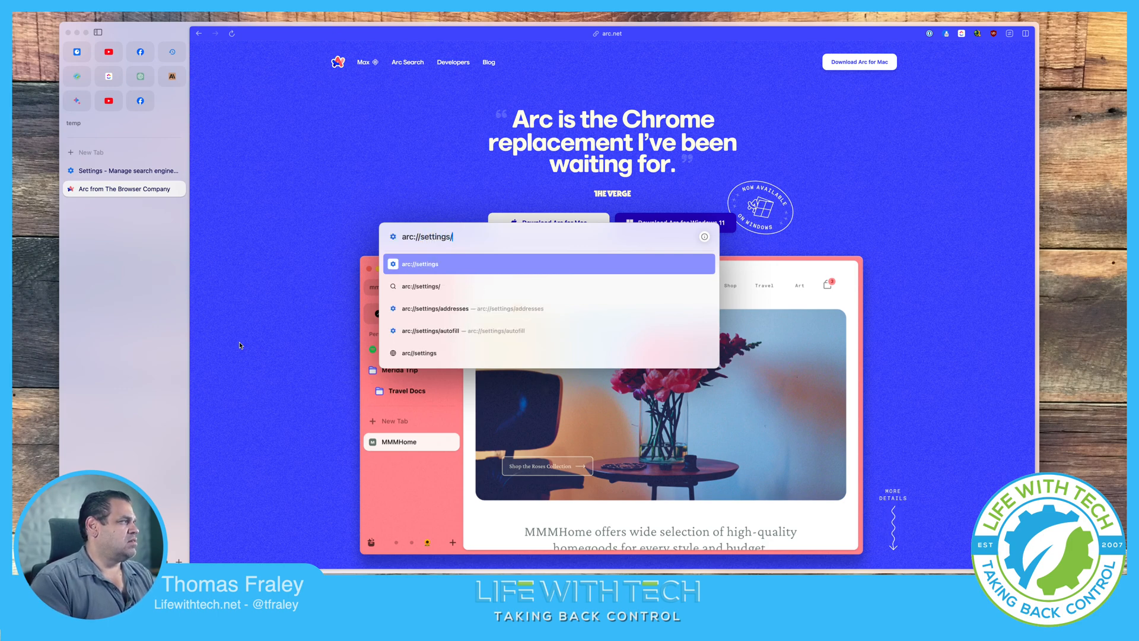
text(searcg)
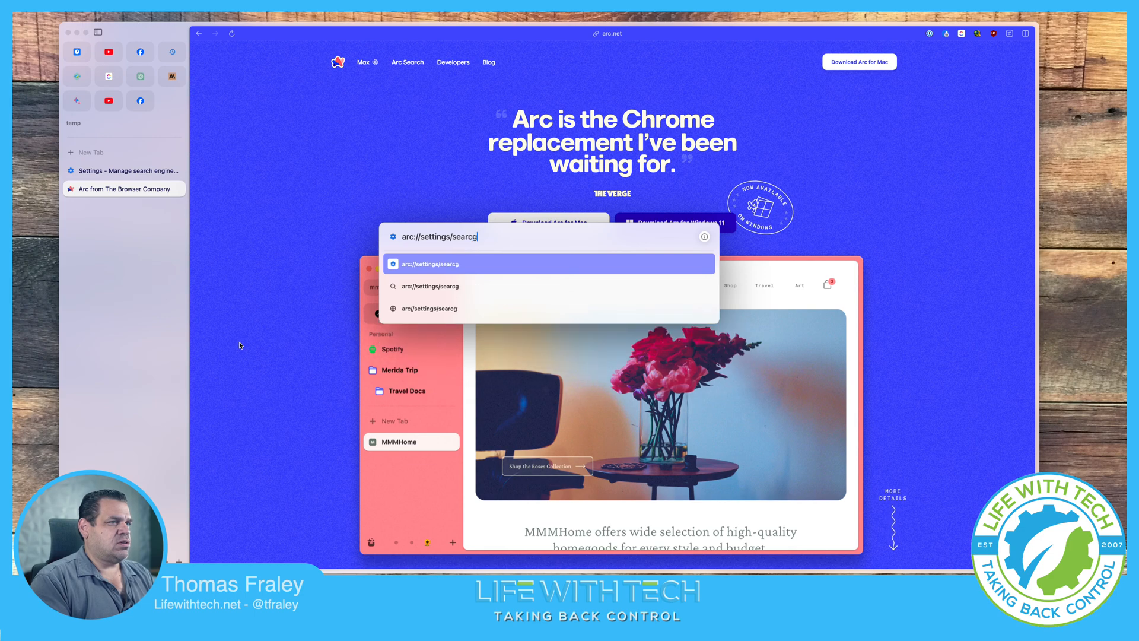
text(engines)
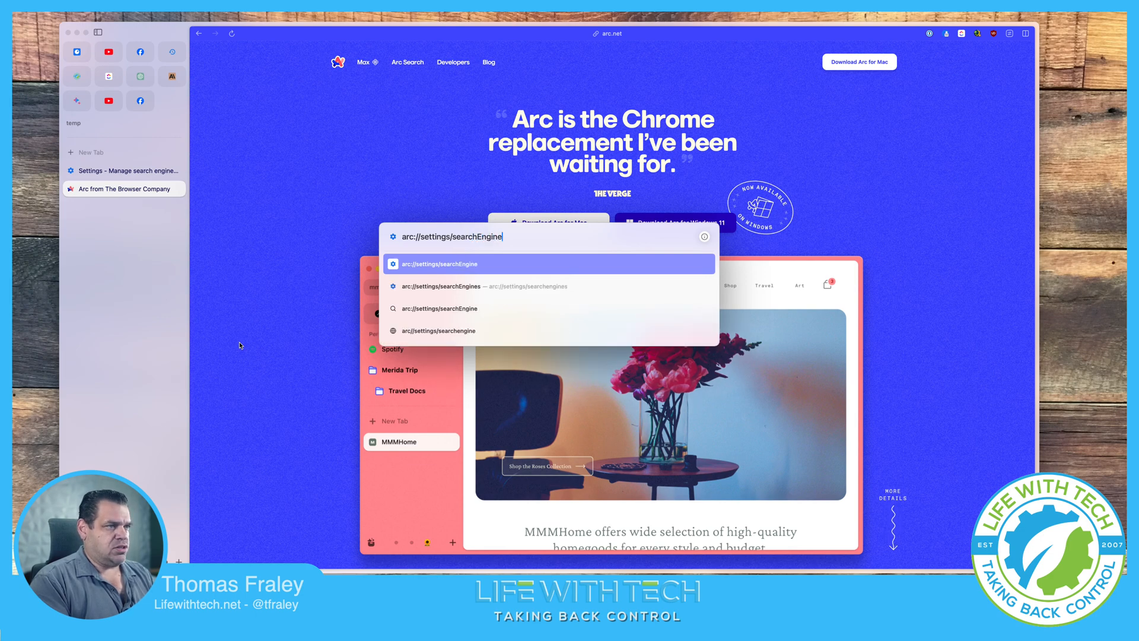
key(Return)
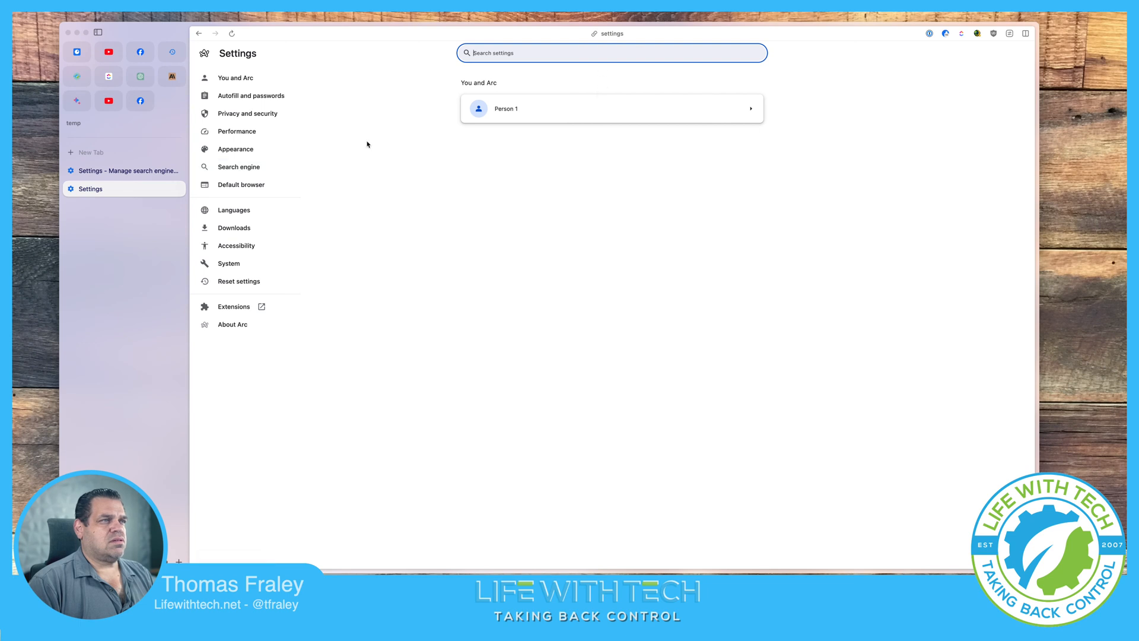
- Show the search engine settings and copy the settings page address
click(240, 168)
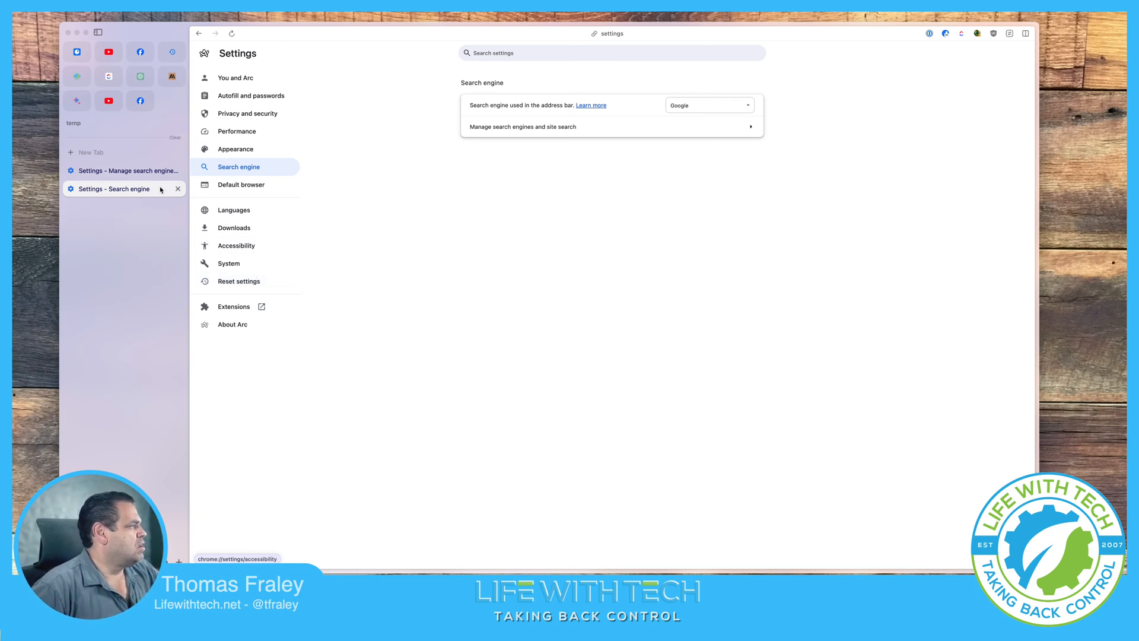
mouse_move(125, 189)
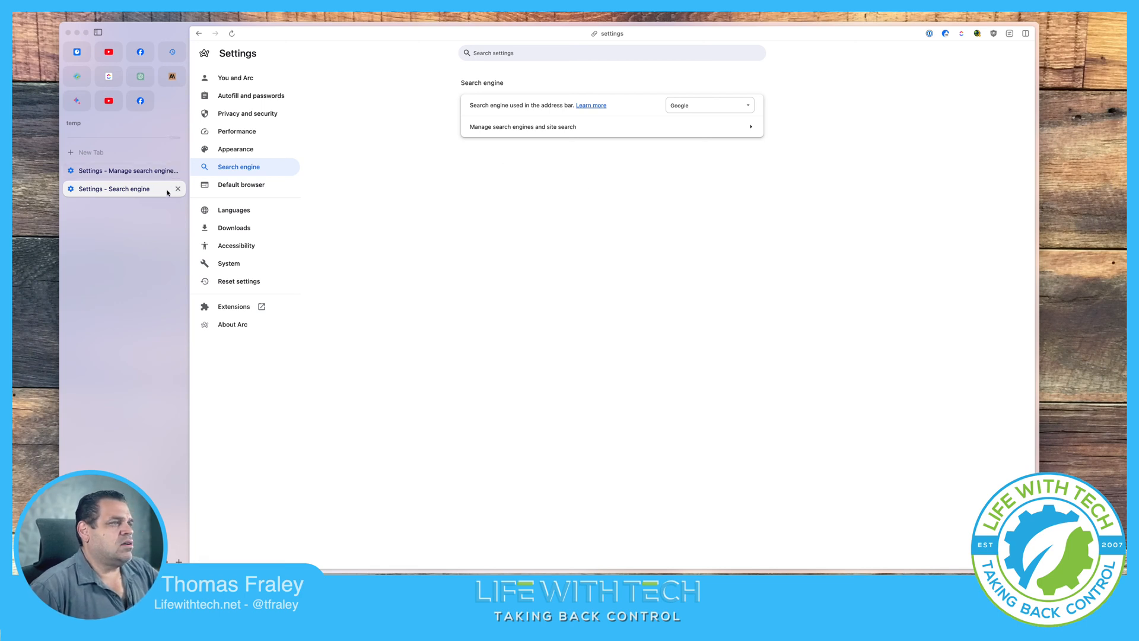
click(147, 170)
click(612, 32)
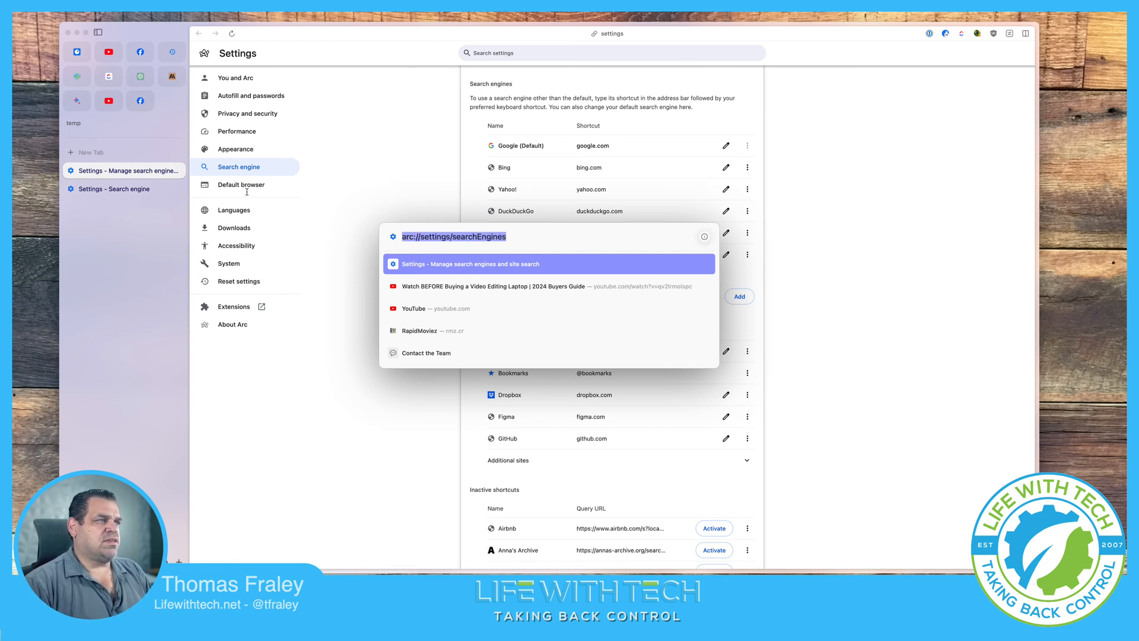
key(super+c)
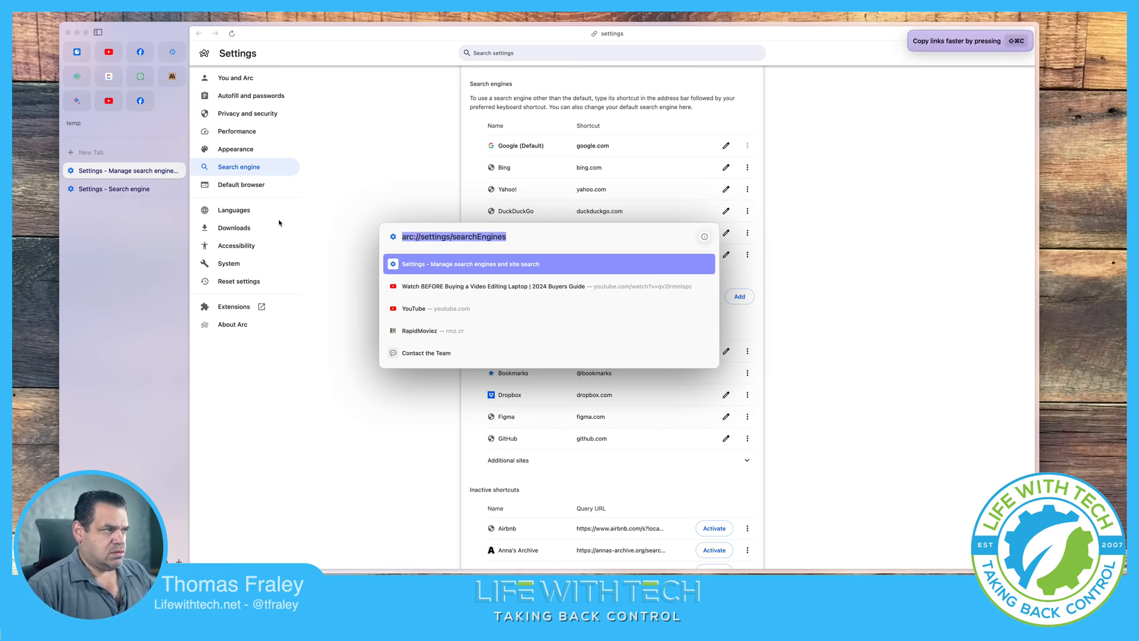
click(113, 189)
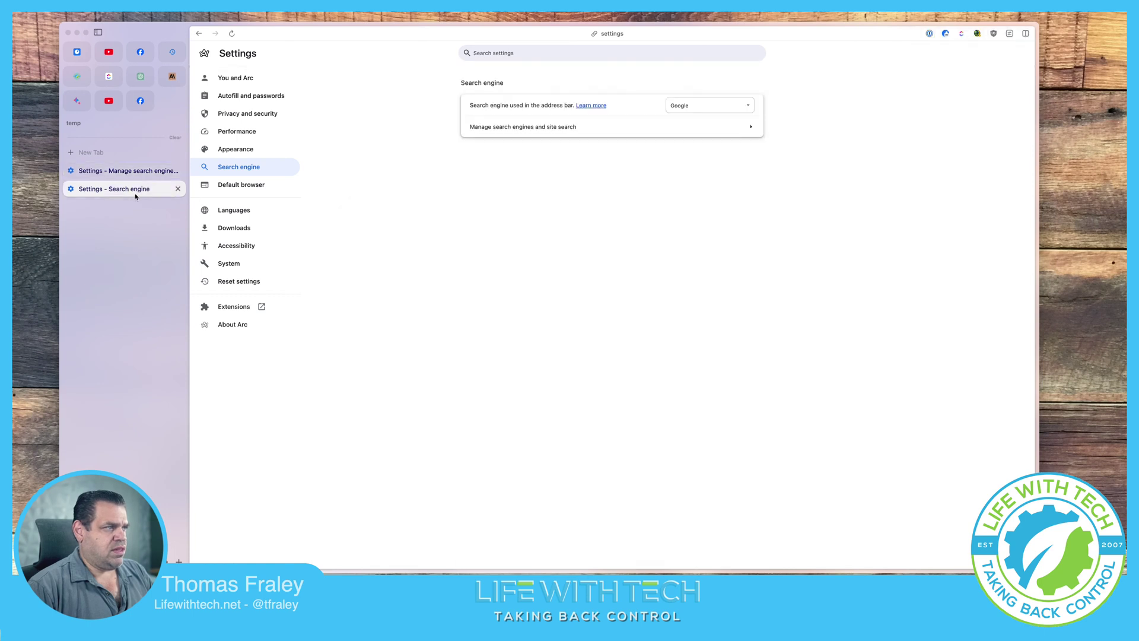
- Edit the address to arc://settings/searchEngines and load the Manage search engines page
click(612, 34)
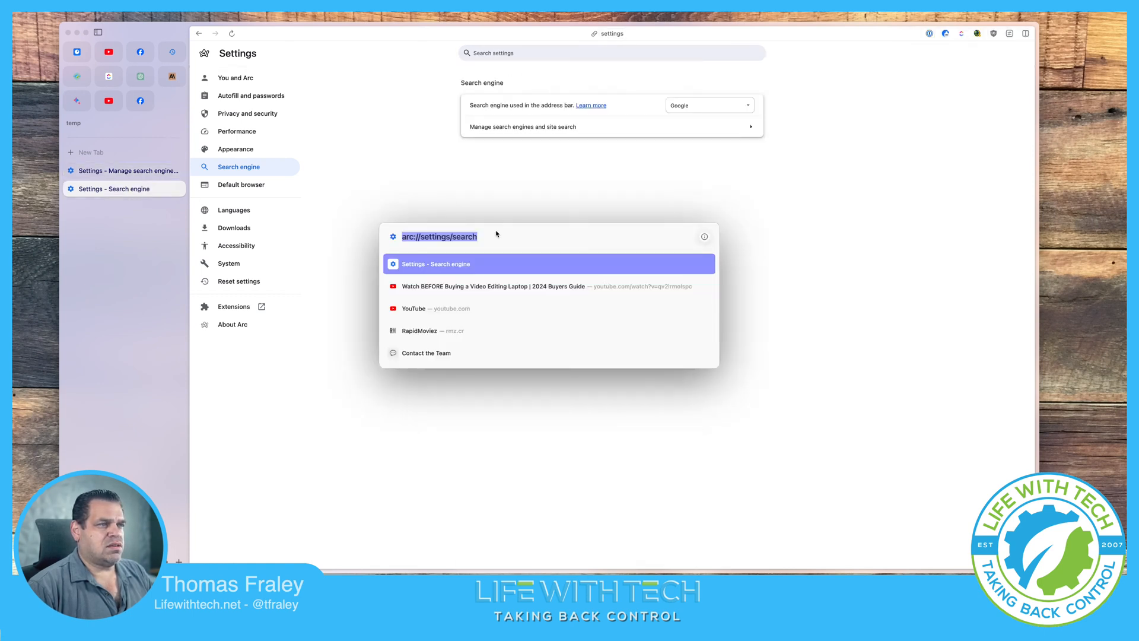
click(483, 237)
double_click(472, 238)
text(searchEngines)
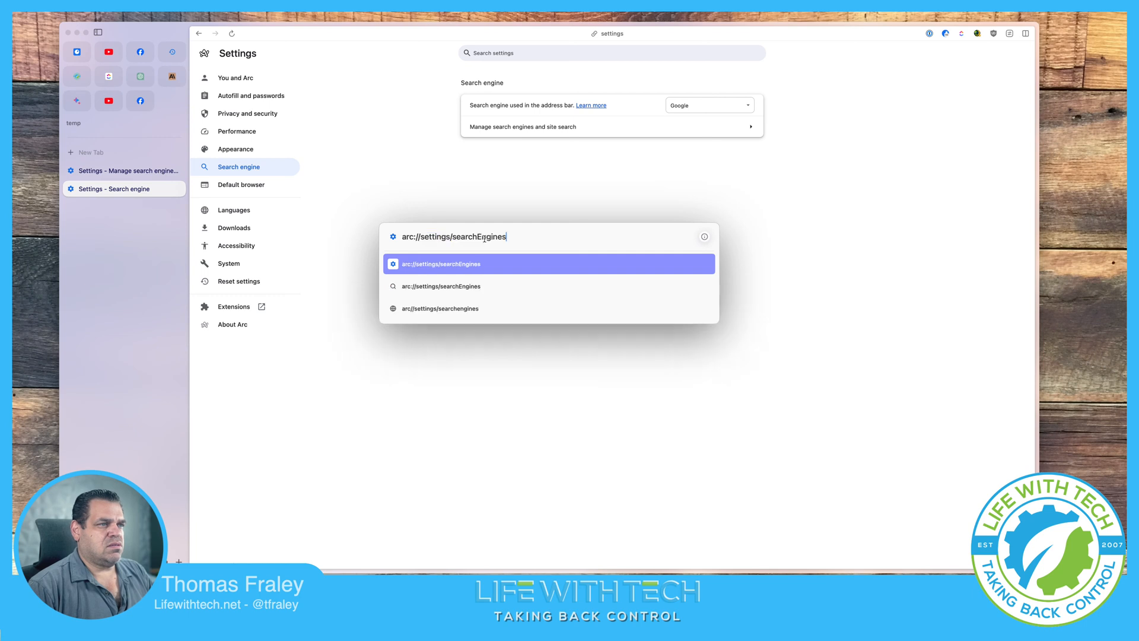
key(Return)
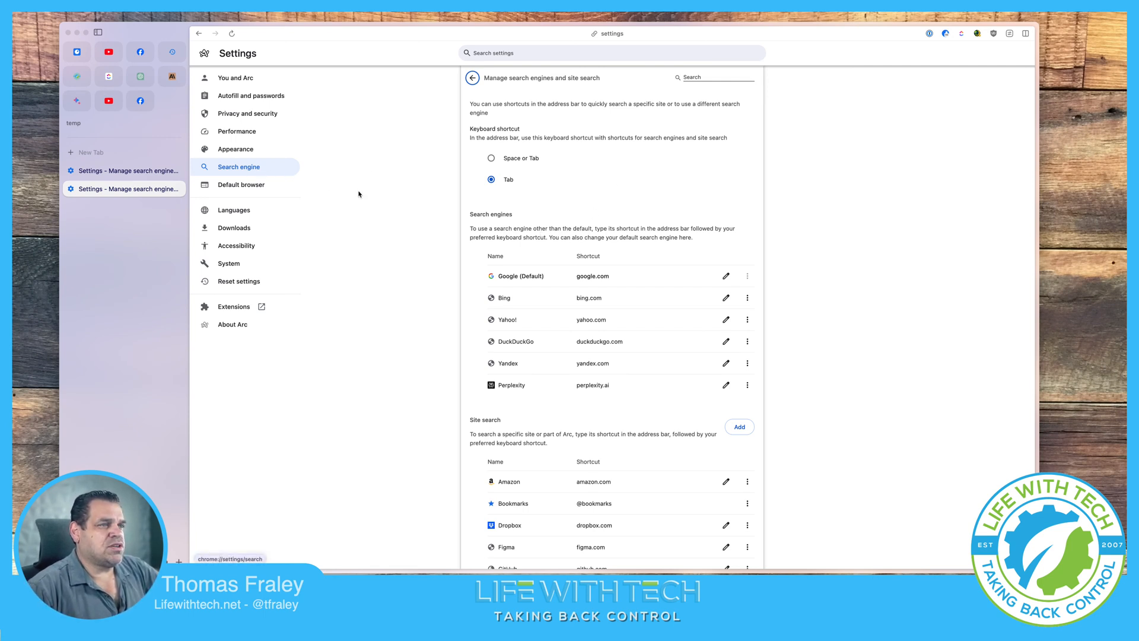
scroll(576, 230, down, 4)
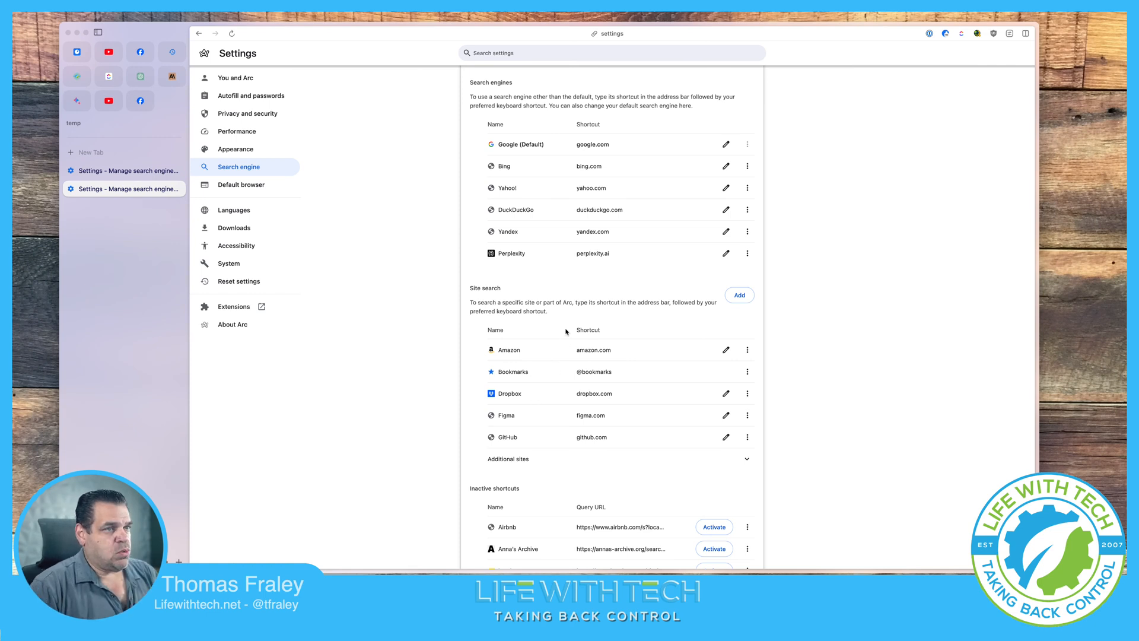
scroll(567, 331, down, 1)
scroll(566, 331, down, 1)
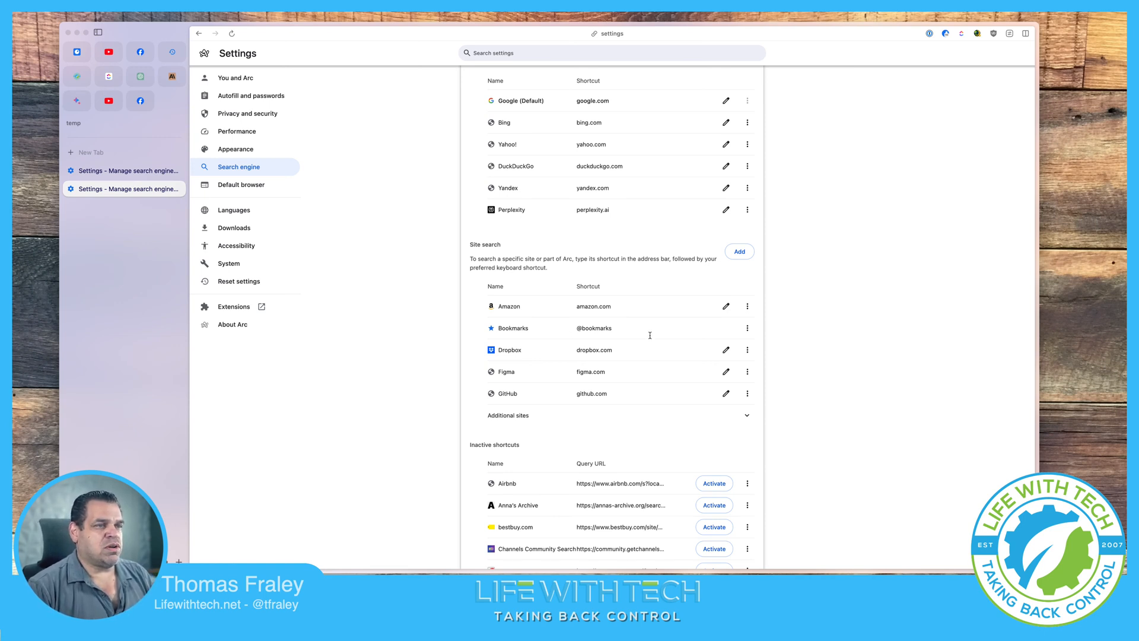
- Start a new entry from the Site search section's Add button
click(740, 257)
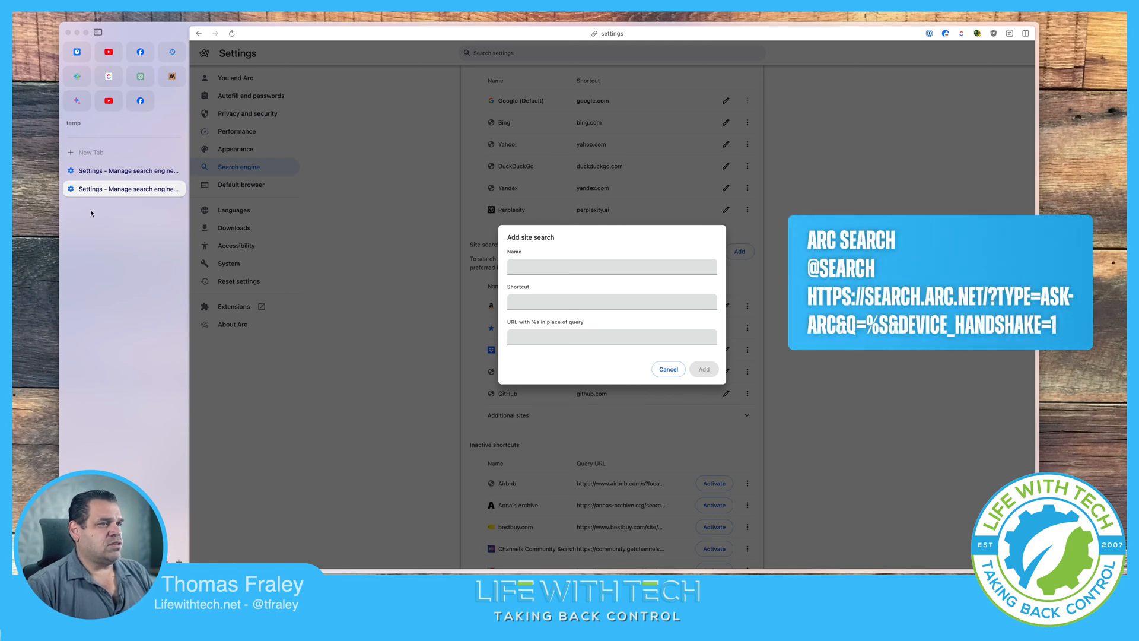
click(529, 267)
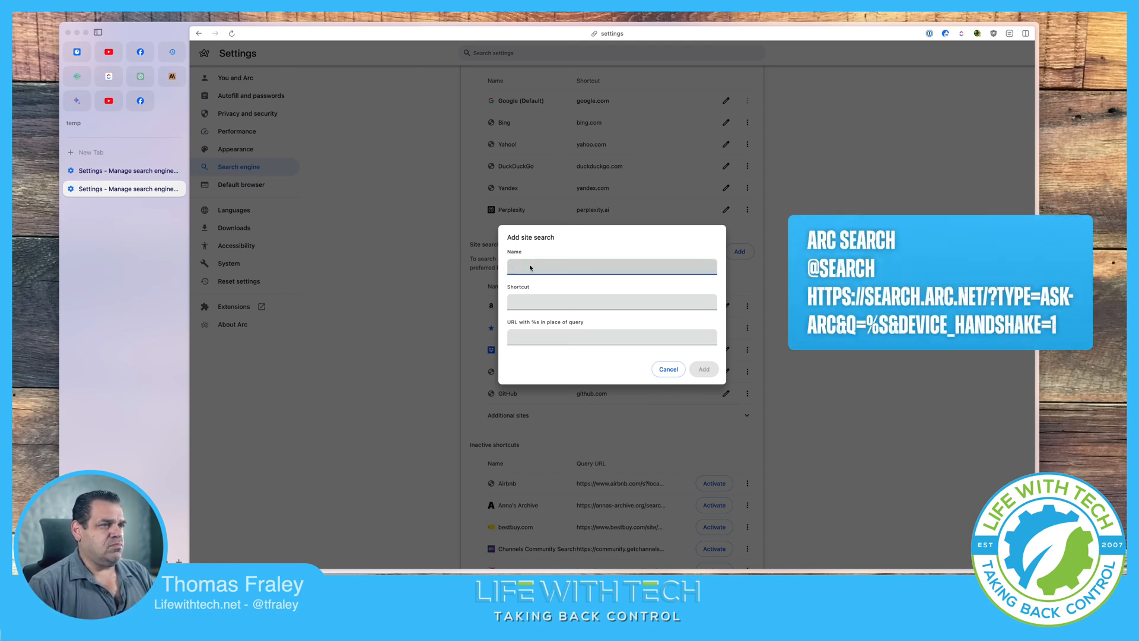
text(ARC Search)
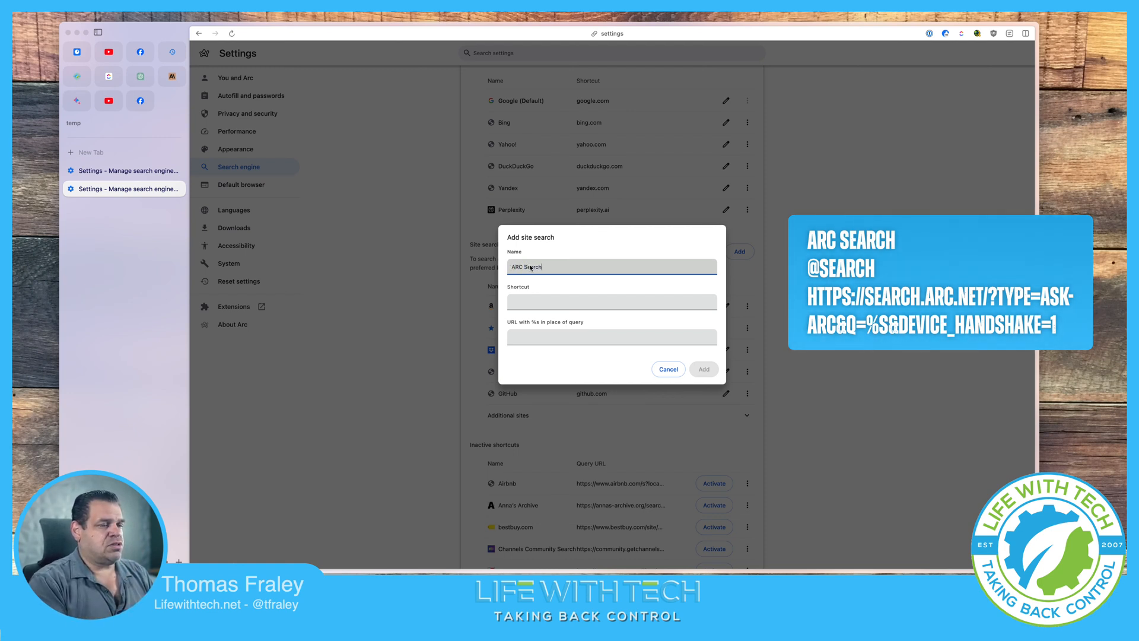
key(Tab)
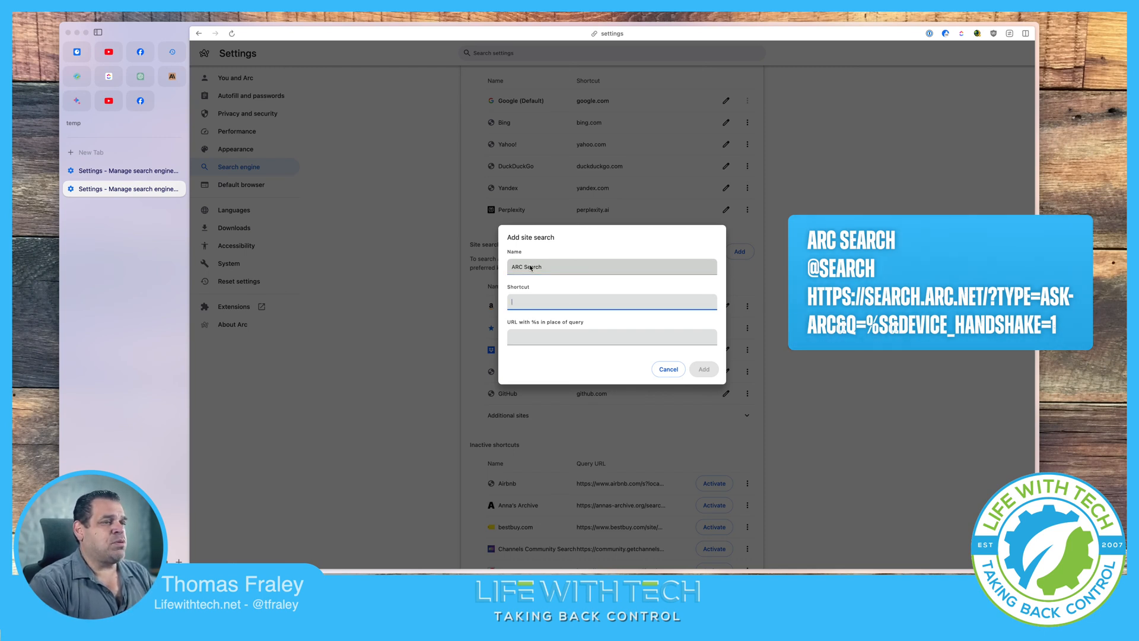
text(@search)
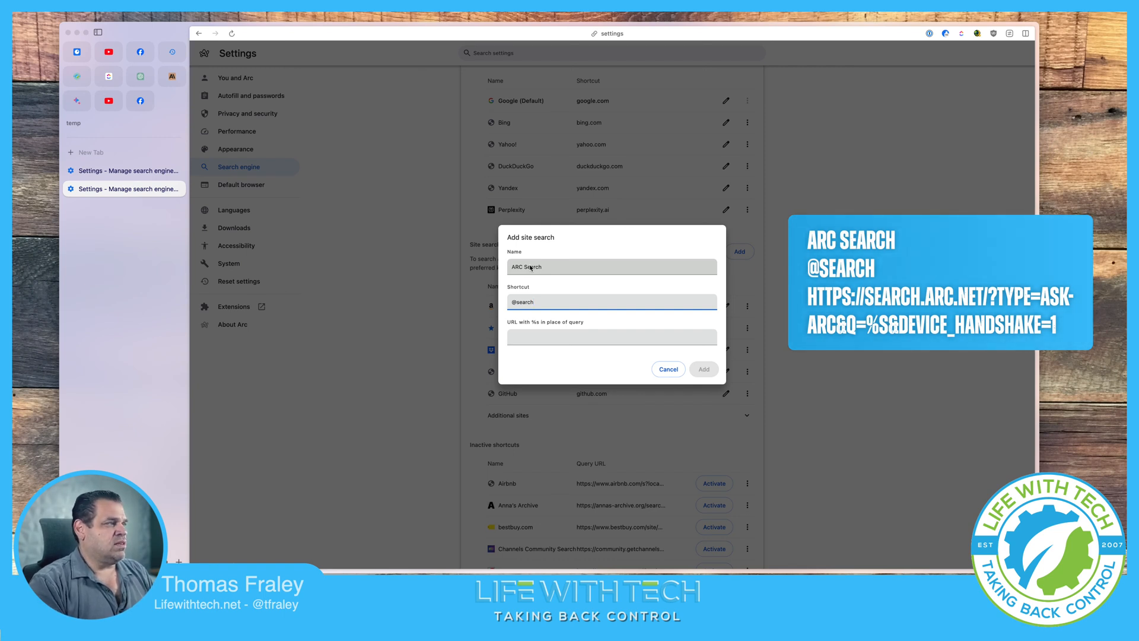
key(Tab)
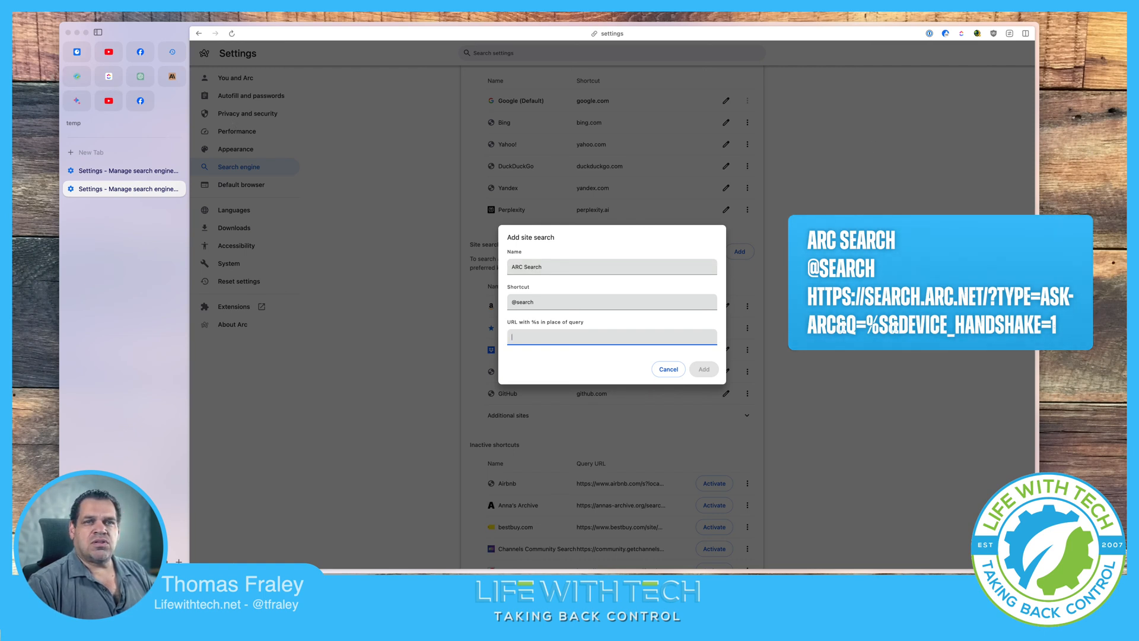
key(alt+Tab)
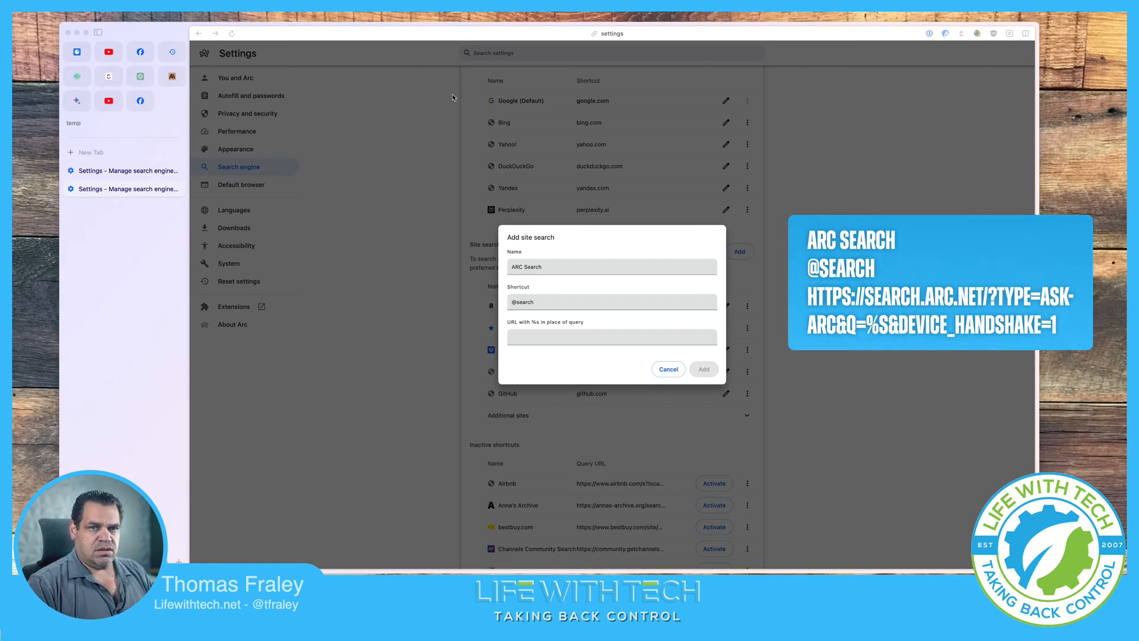
click(557, 336)
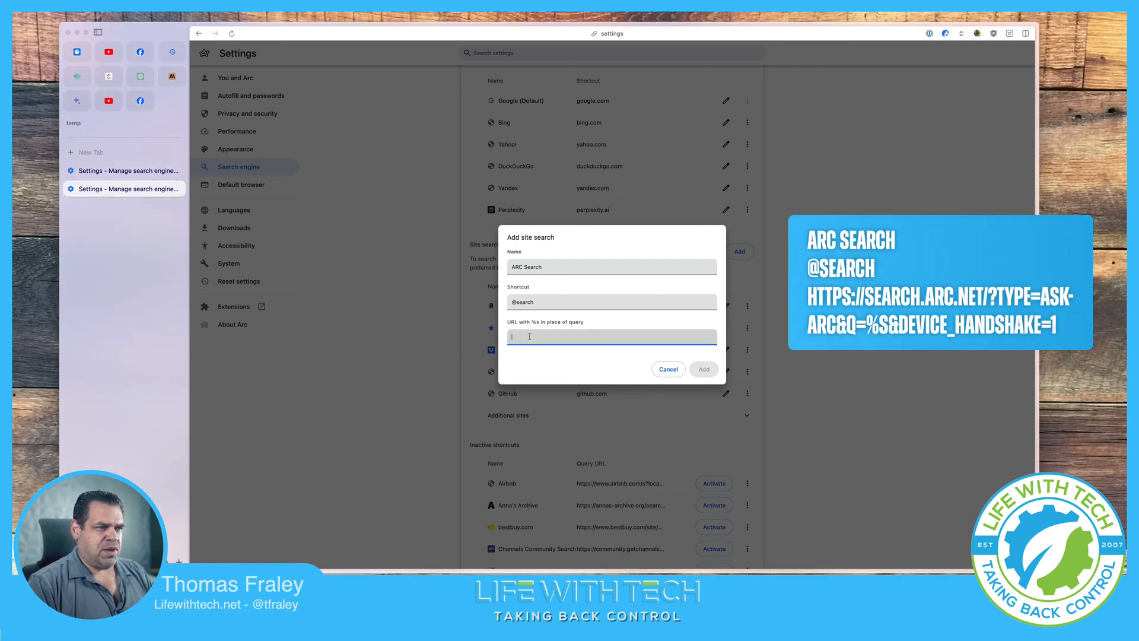
key(ctrl+v)
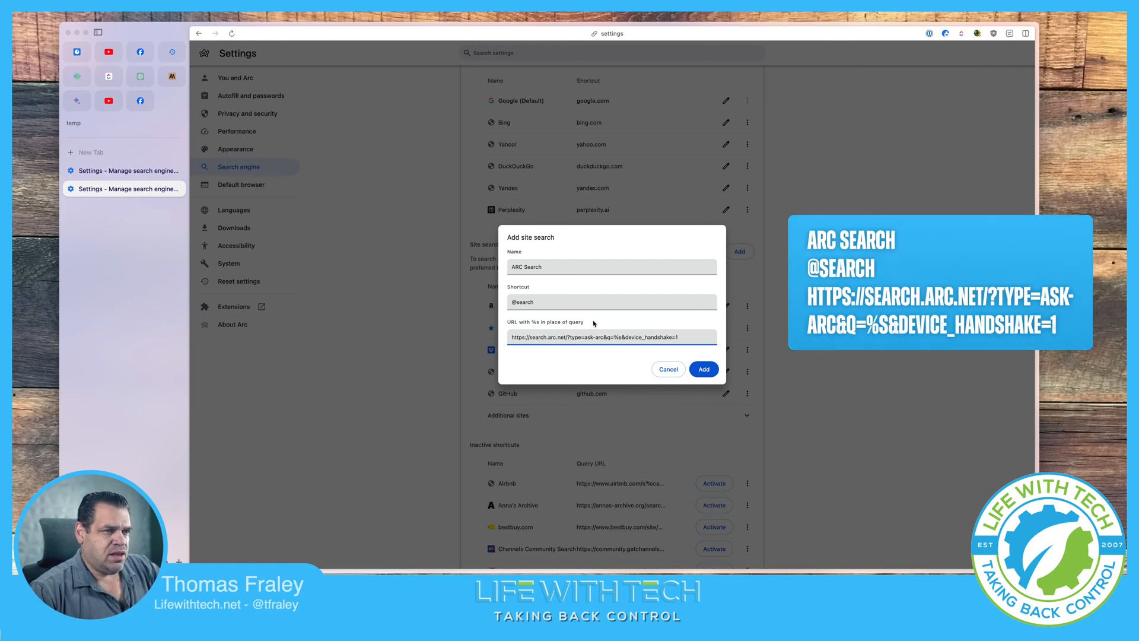
click(703, 369)
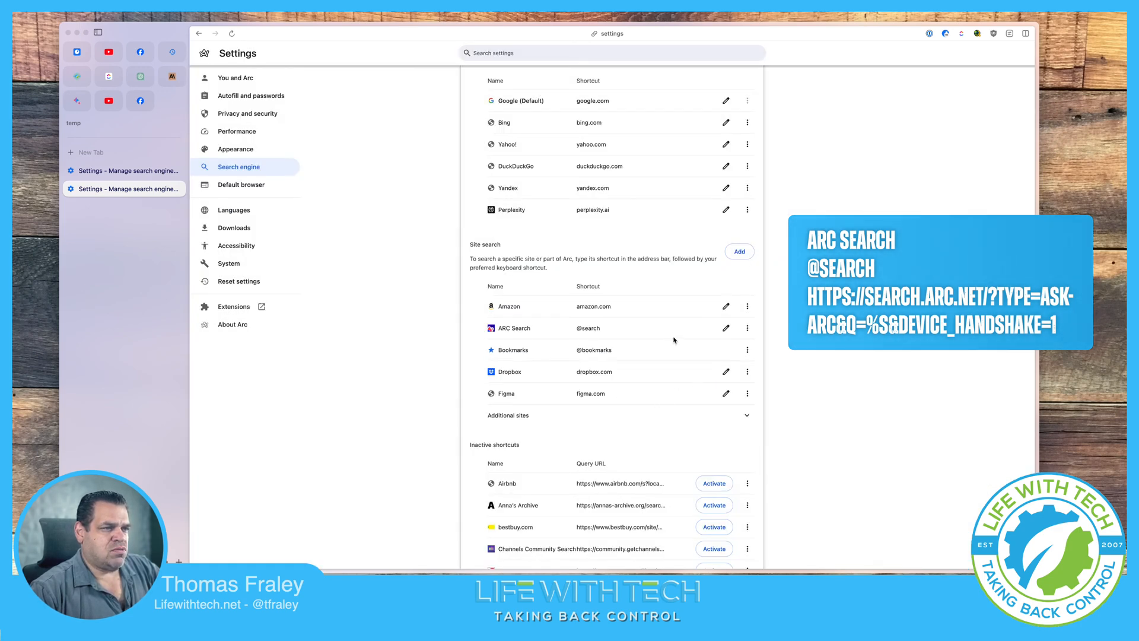
drag(673, 327, 484, 329)
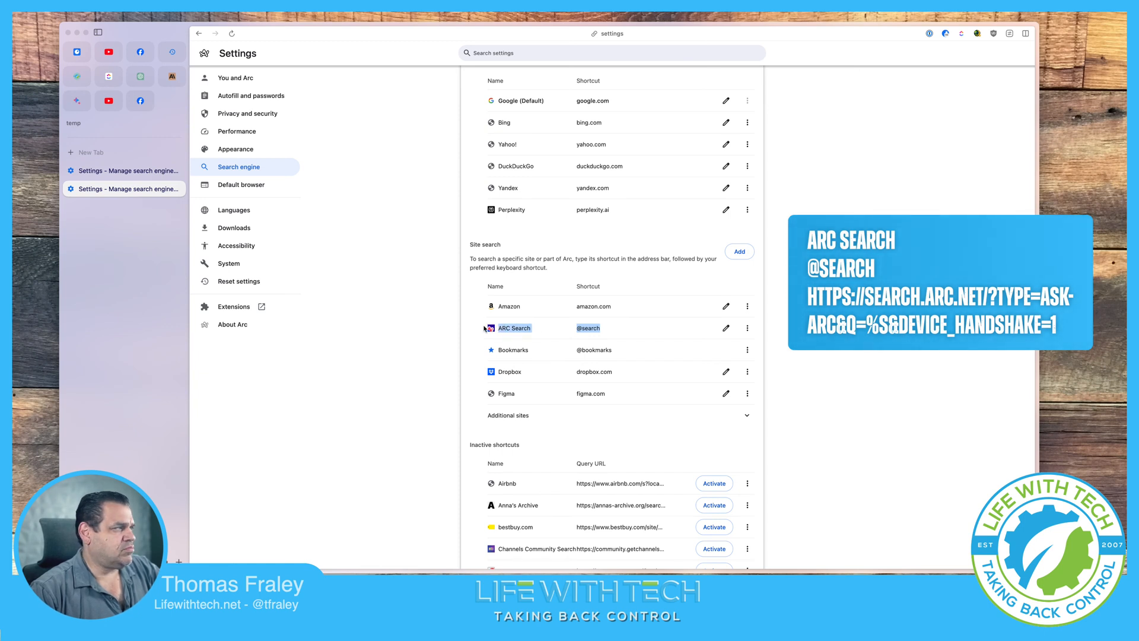
click(600, 343)
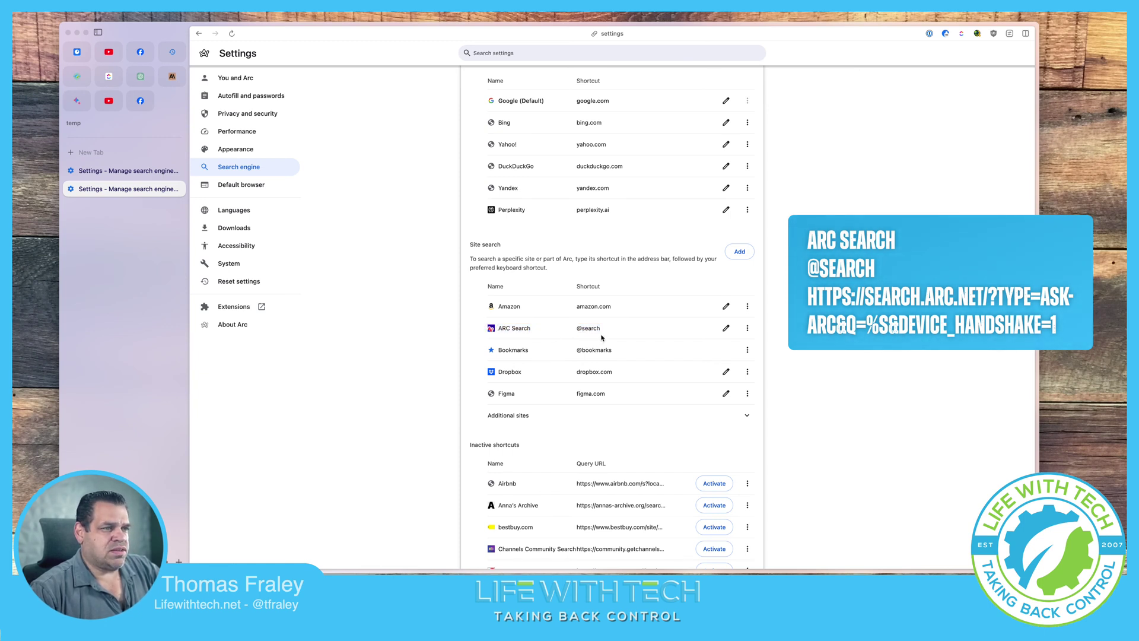
double_click(588, 327)
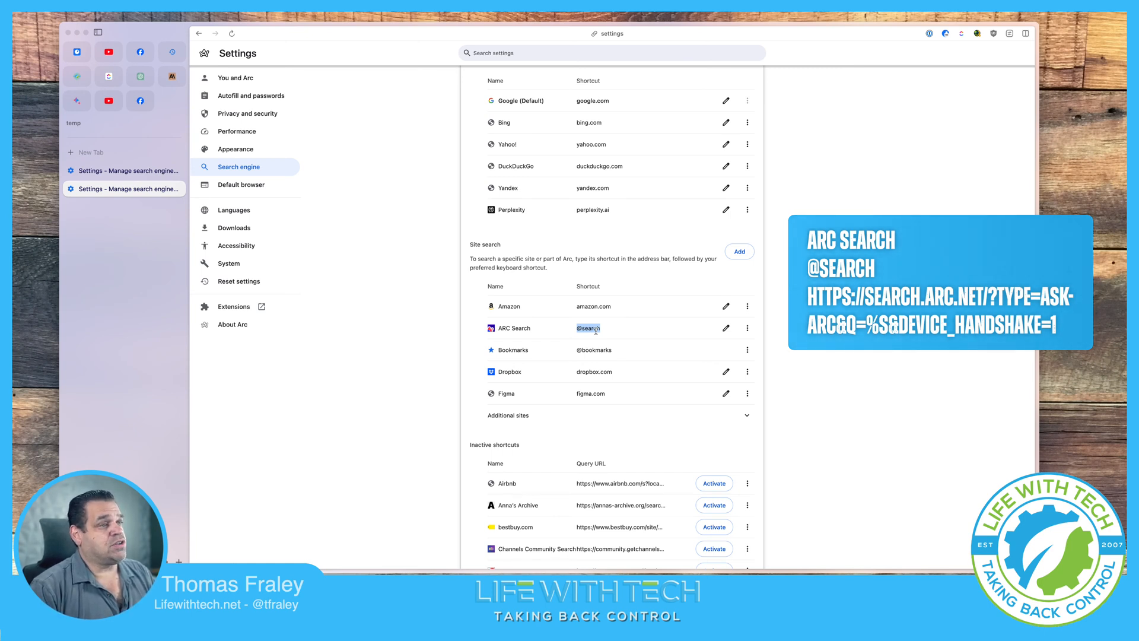
click(406, 394)
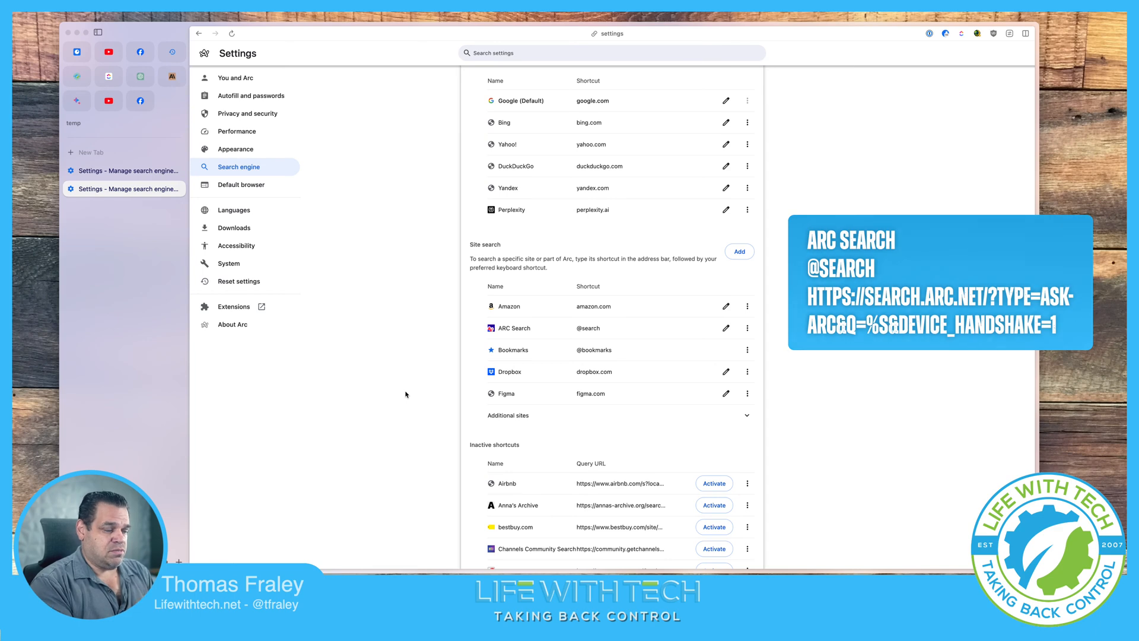
key(super+t)
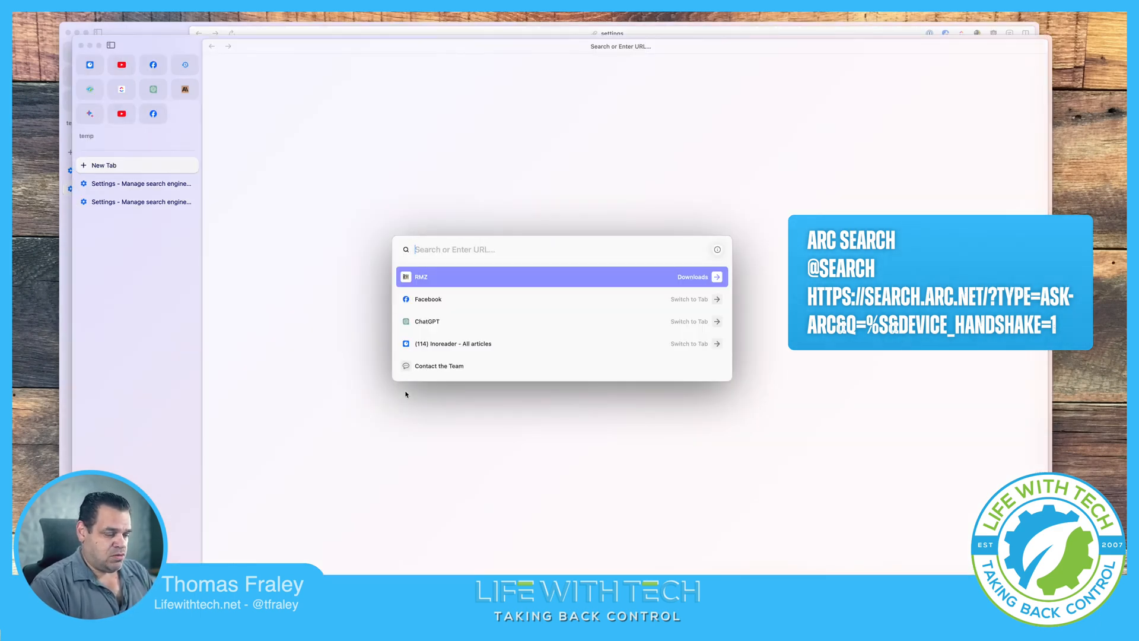
text(@search)
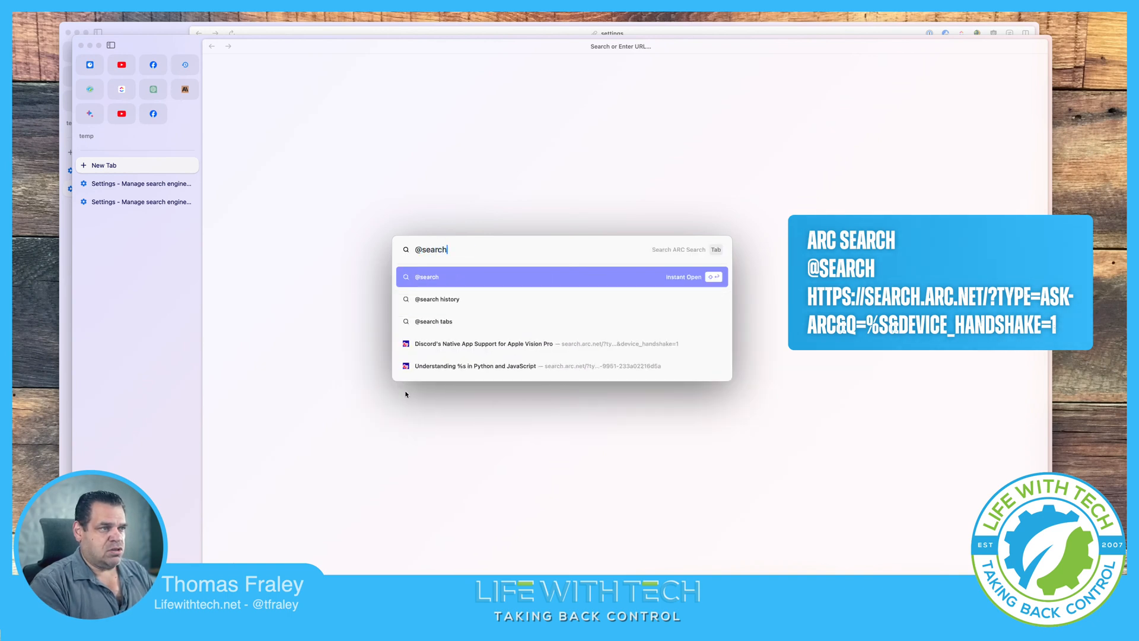
key(Tab)
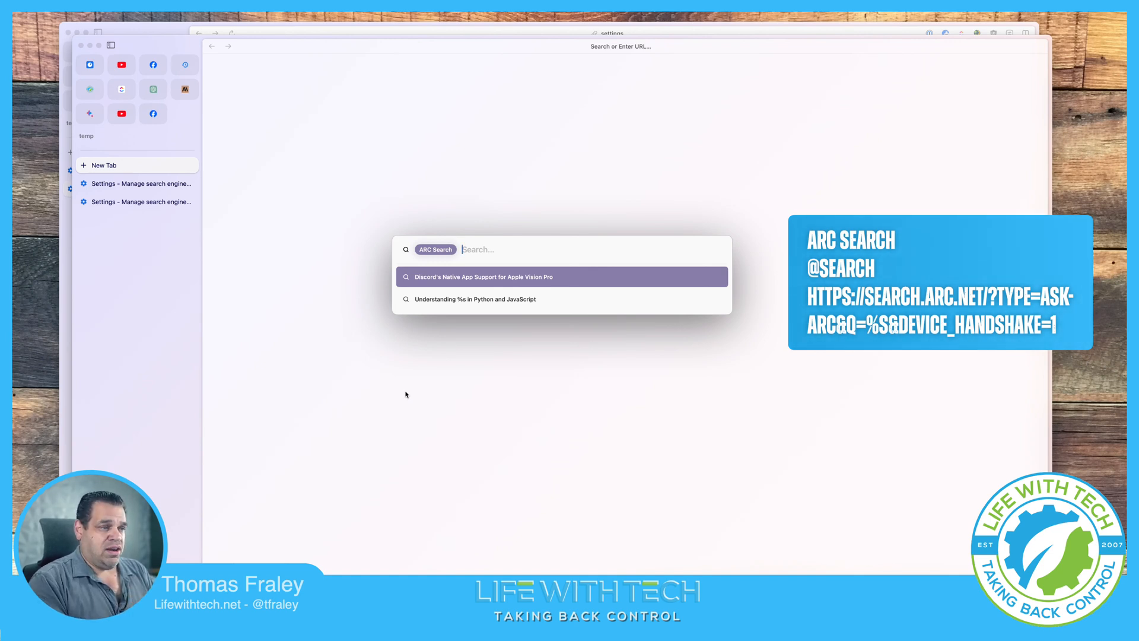
text(apple )
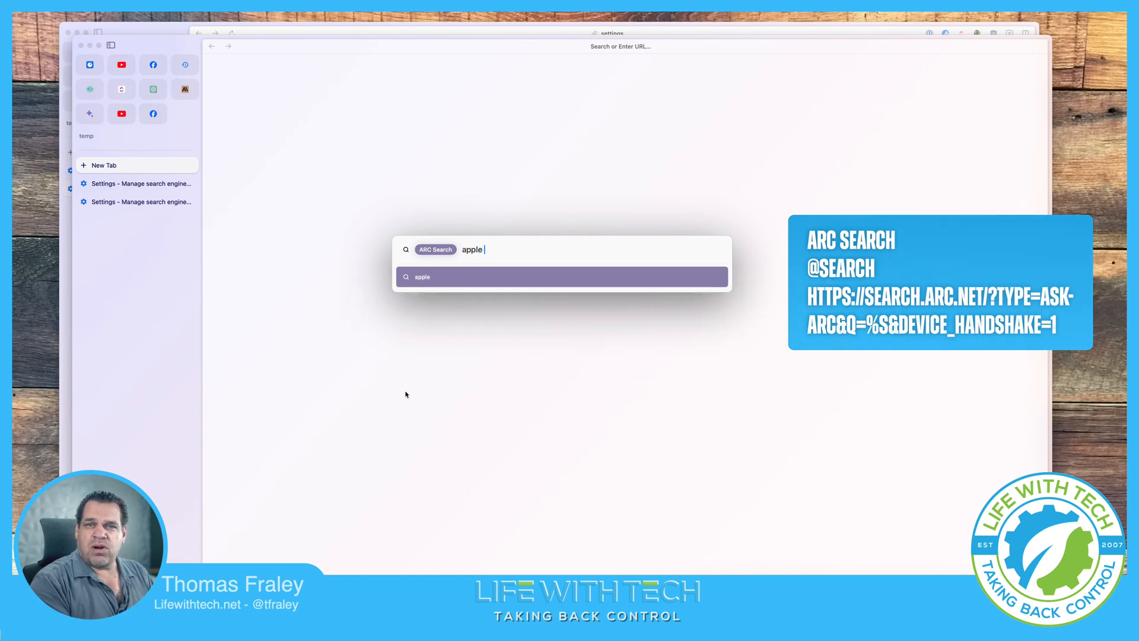
text(events 2024)
key(Return)
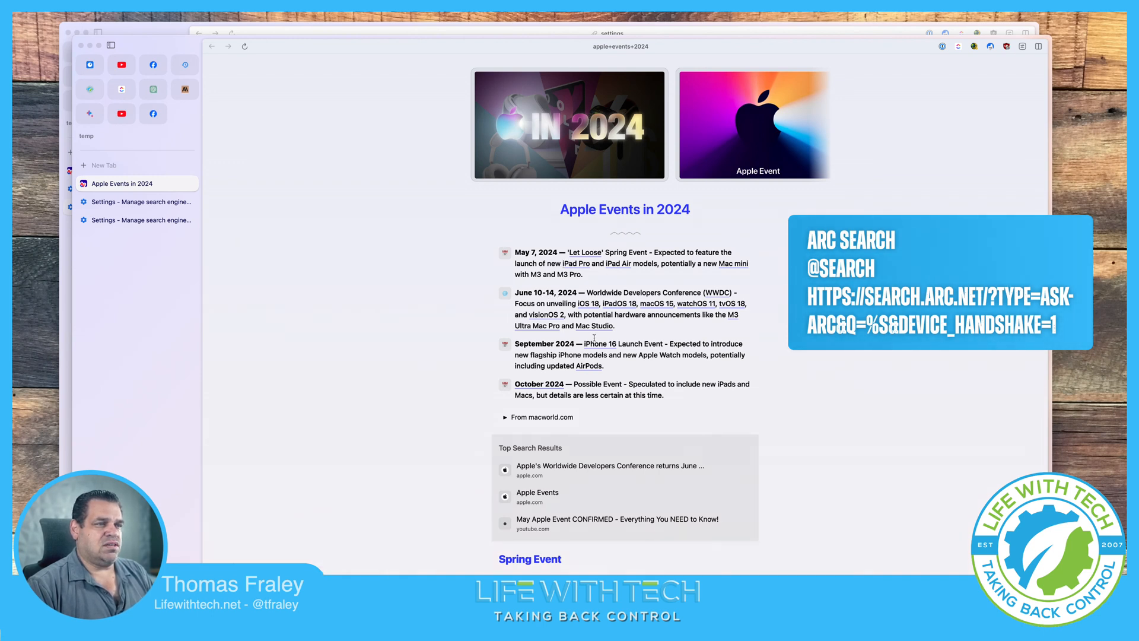
scroll(686, 338, down, 3)
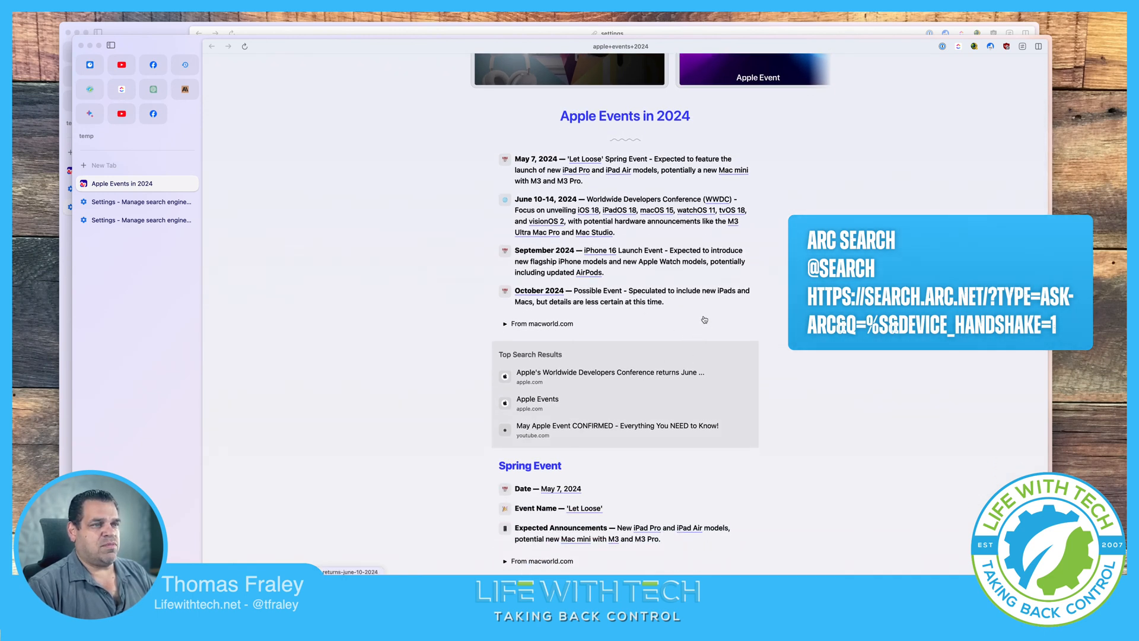
scroll(703, 317, down, 4)
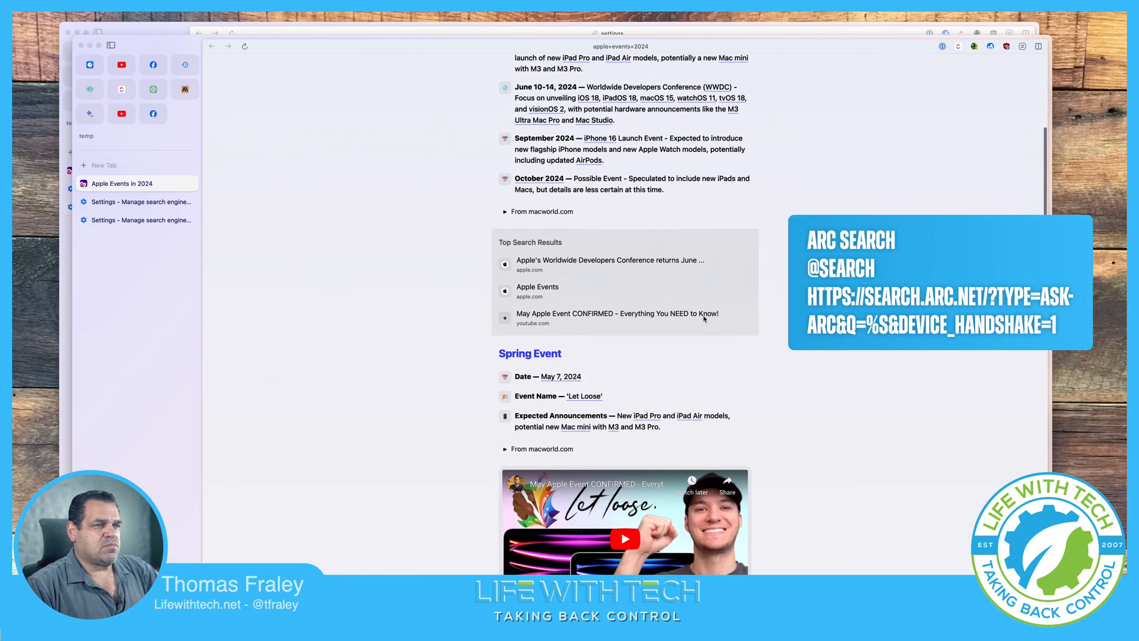
scroll(703, 317, down, 4)
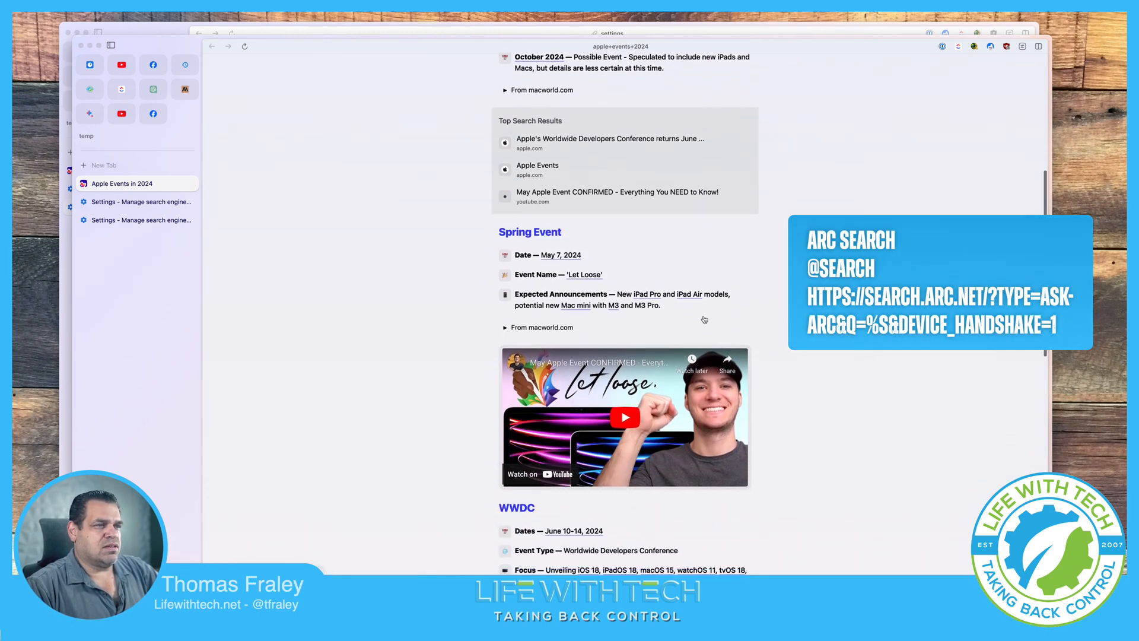
scroll(637, 236, down, 6)
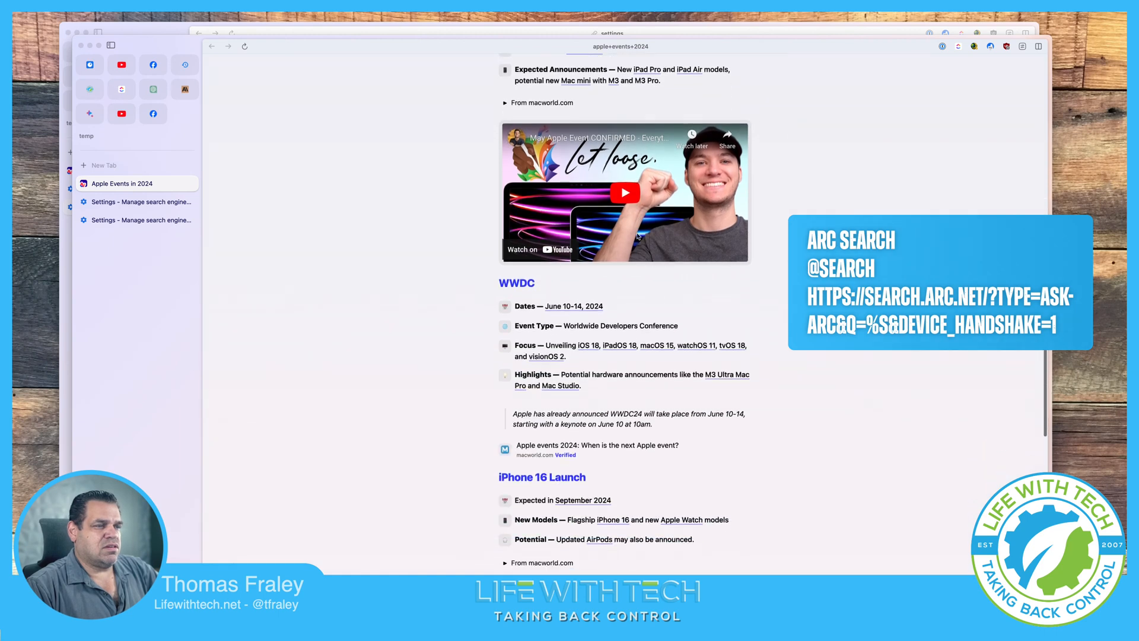
scroll(574, 315, down, 5)
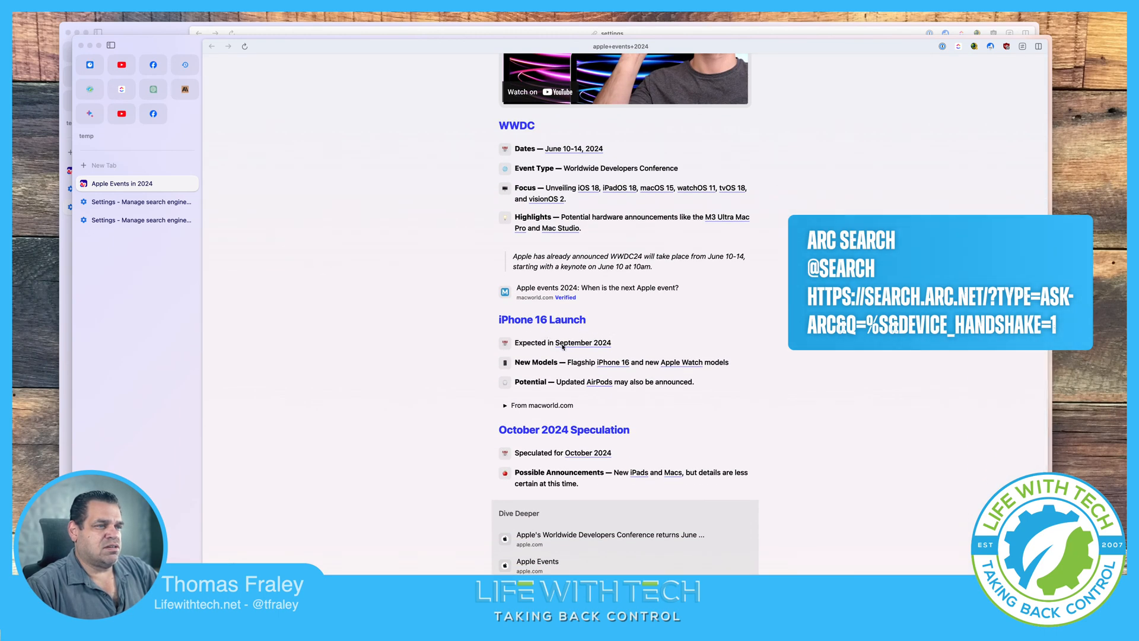
scroll(612, 354, down, 3)
scroll(612, 355, down, 3)
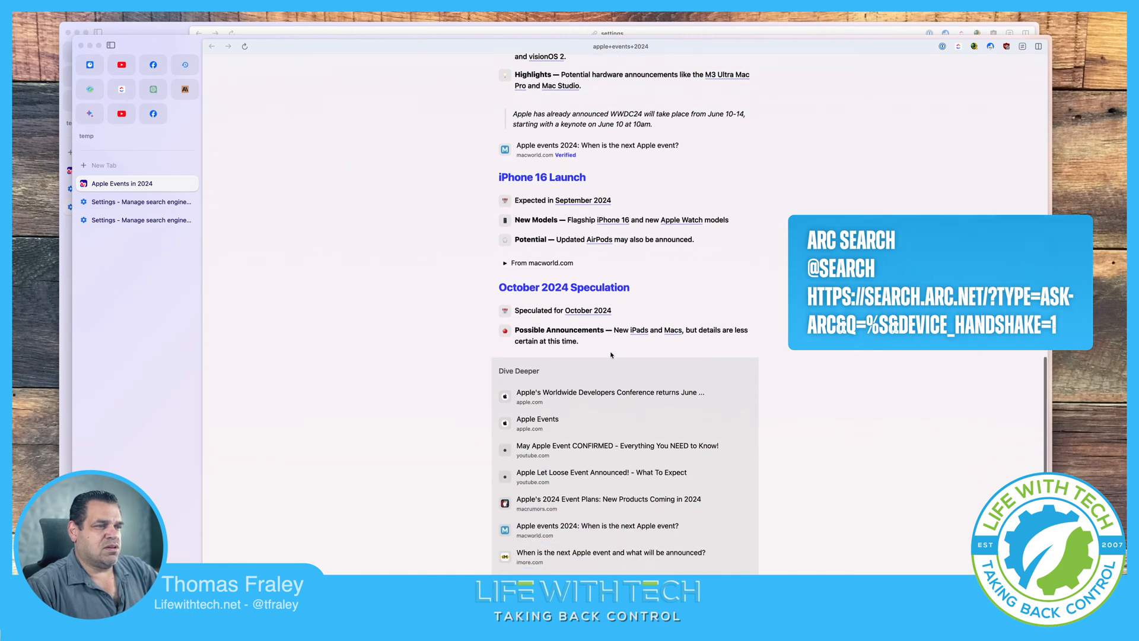
scroll(612, 355, down, 2)
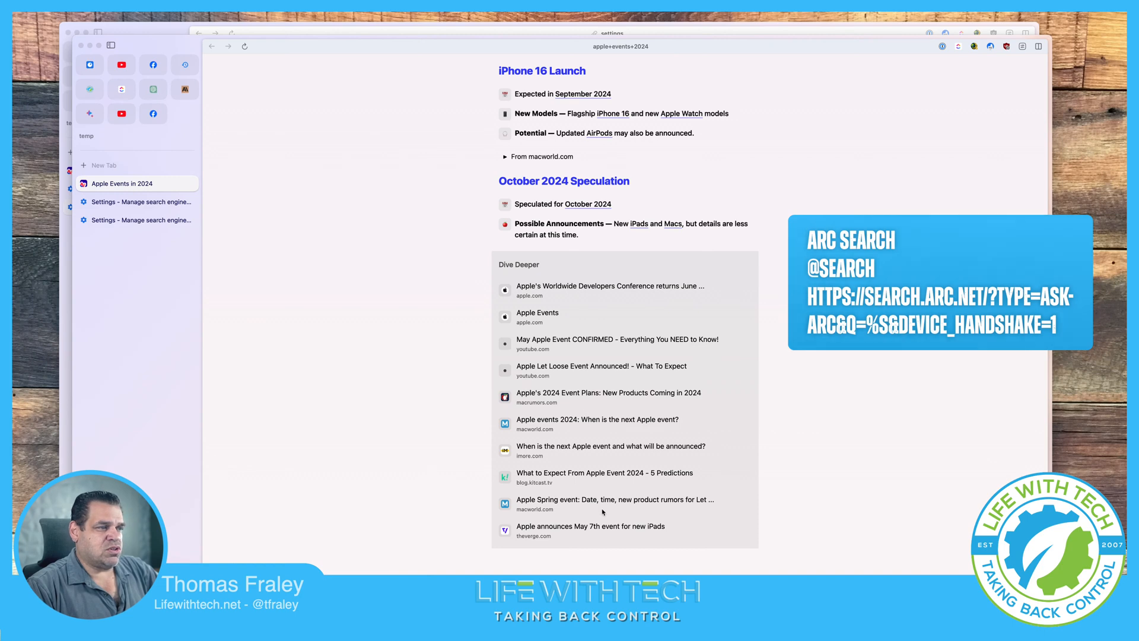
scroll(605, 485, up, 5)
scroll(606, 486, up, 5)
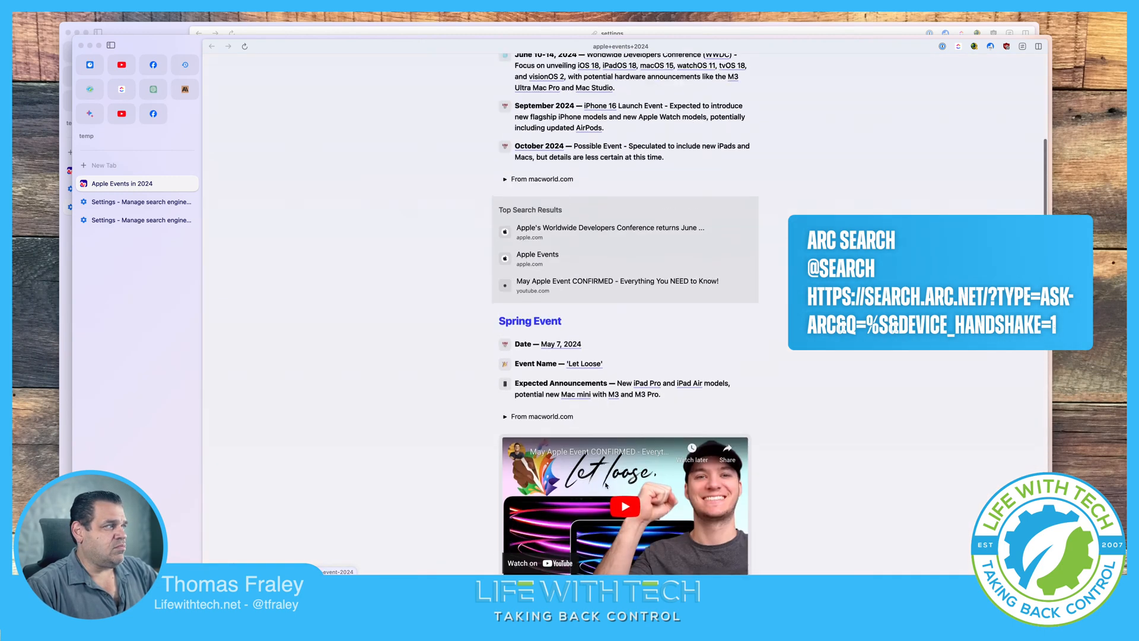
scroll(606, 485, up, 5)
scroll(605, 485, up, 5)
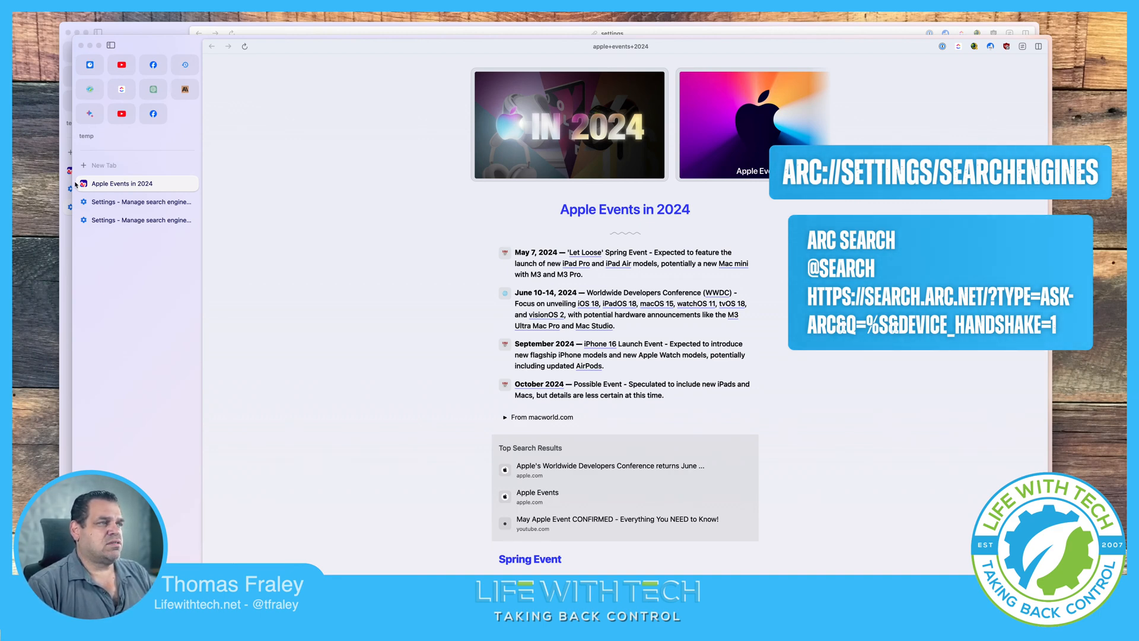
- Return to the search engine settings and highlight the Site search section listing ARC Search
click(164, 211)
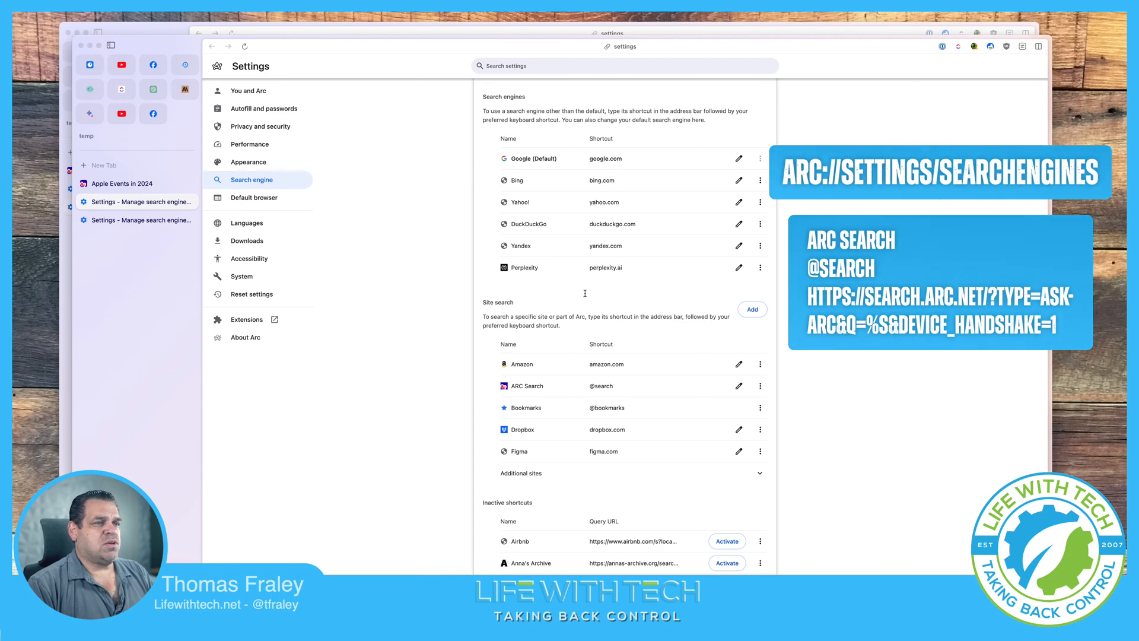
scroll(587, 312, down, 2)
drag(482, 250, 521, 249)
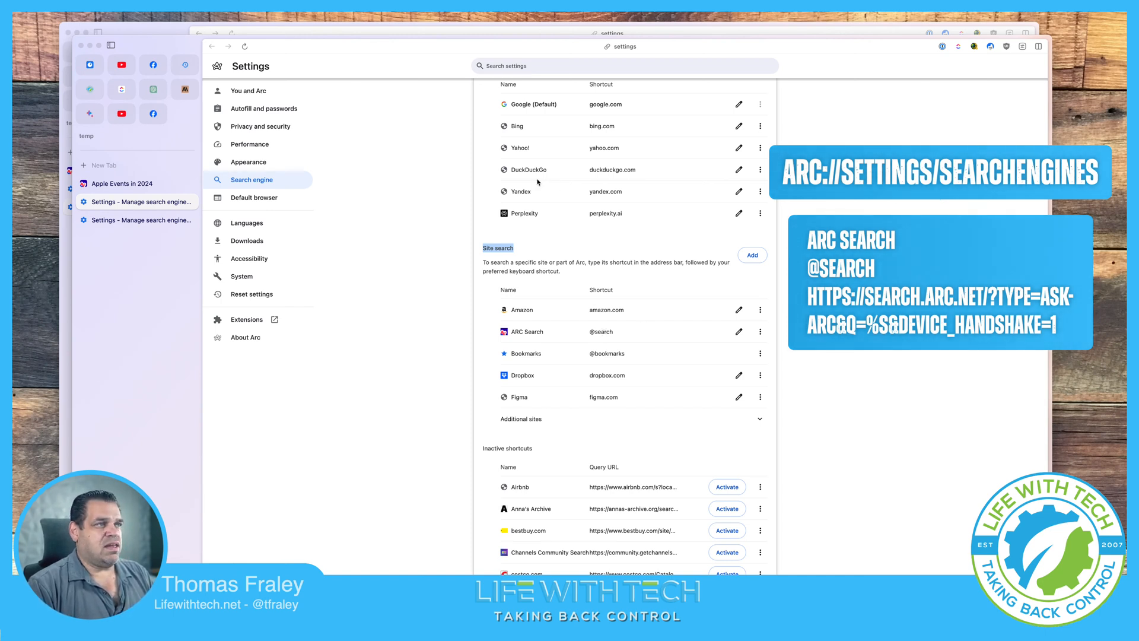
click(422, 214)
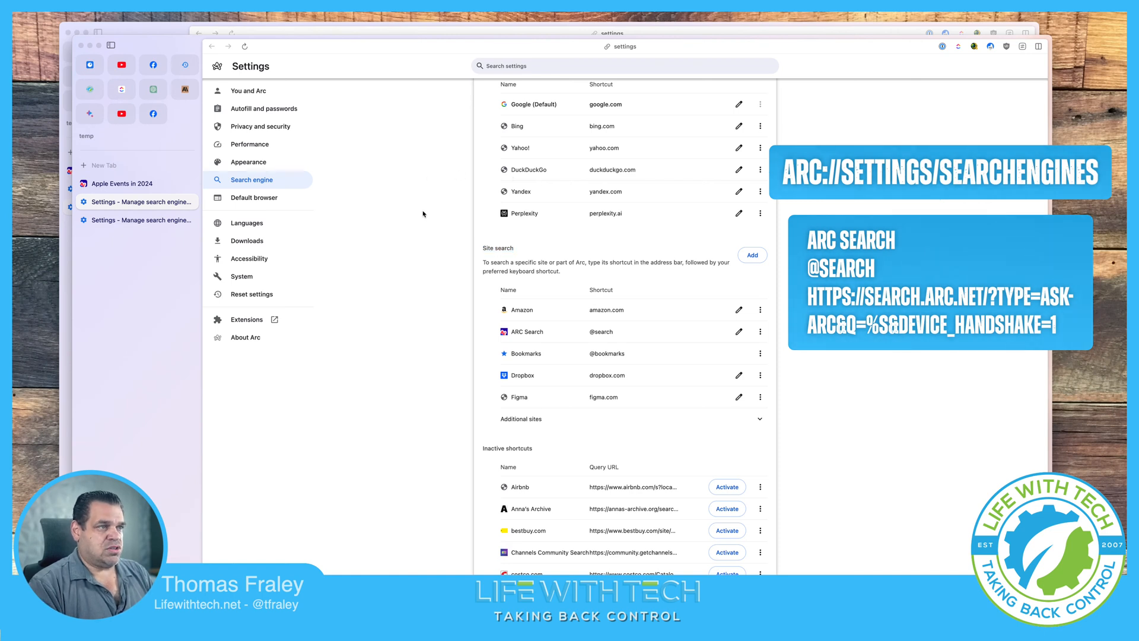
key(super+l)
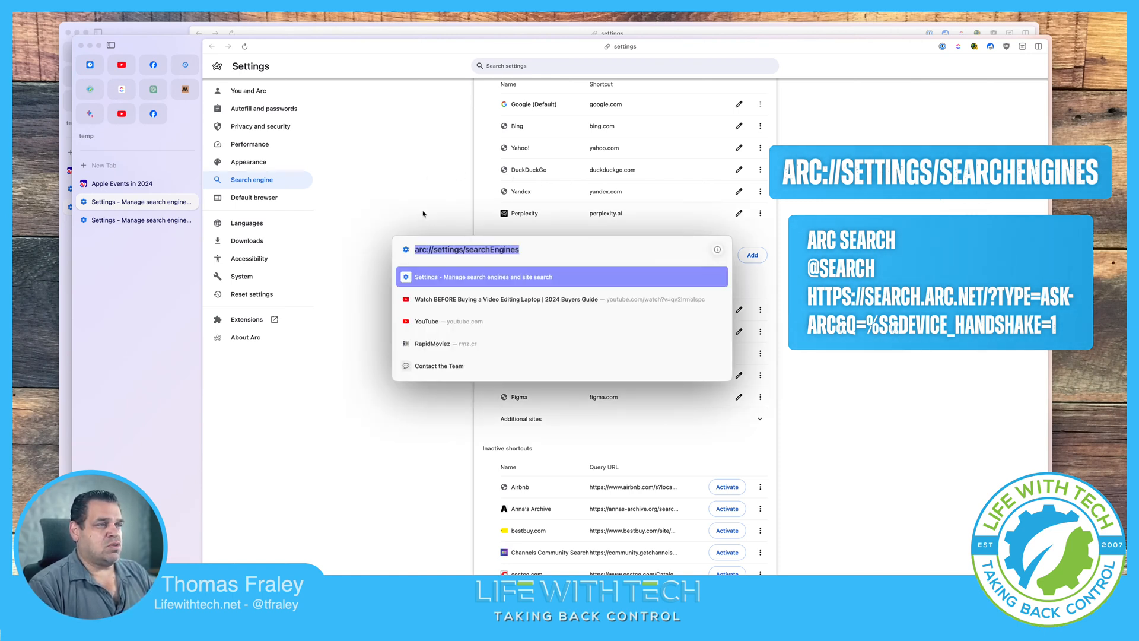
text(@)
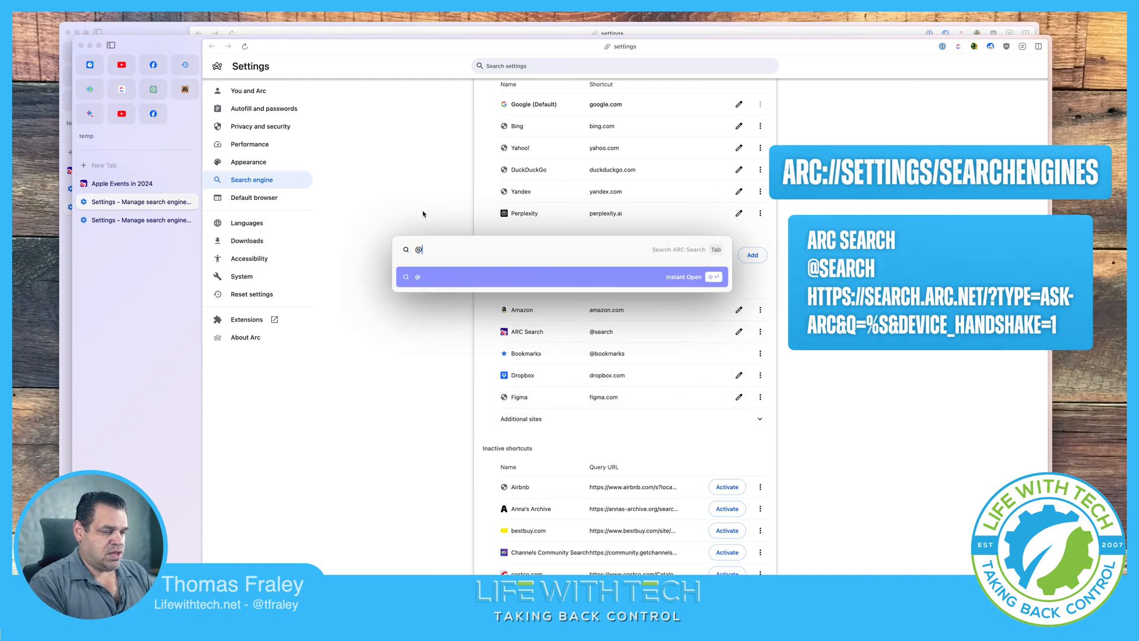
text(sear)
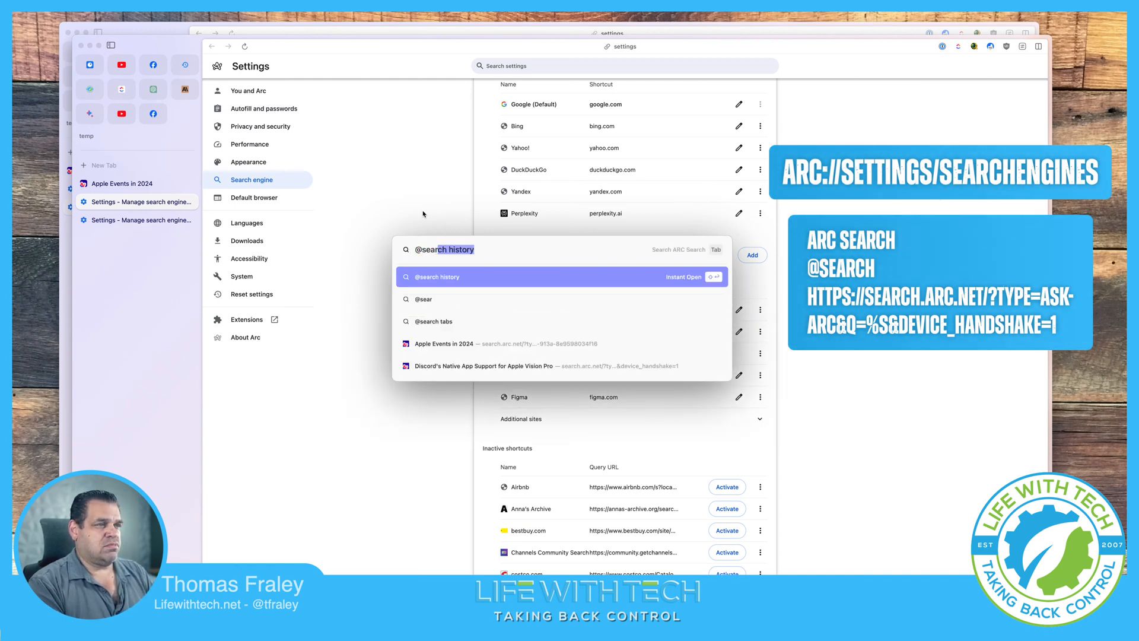
text(ch)
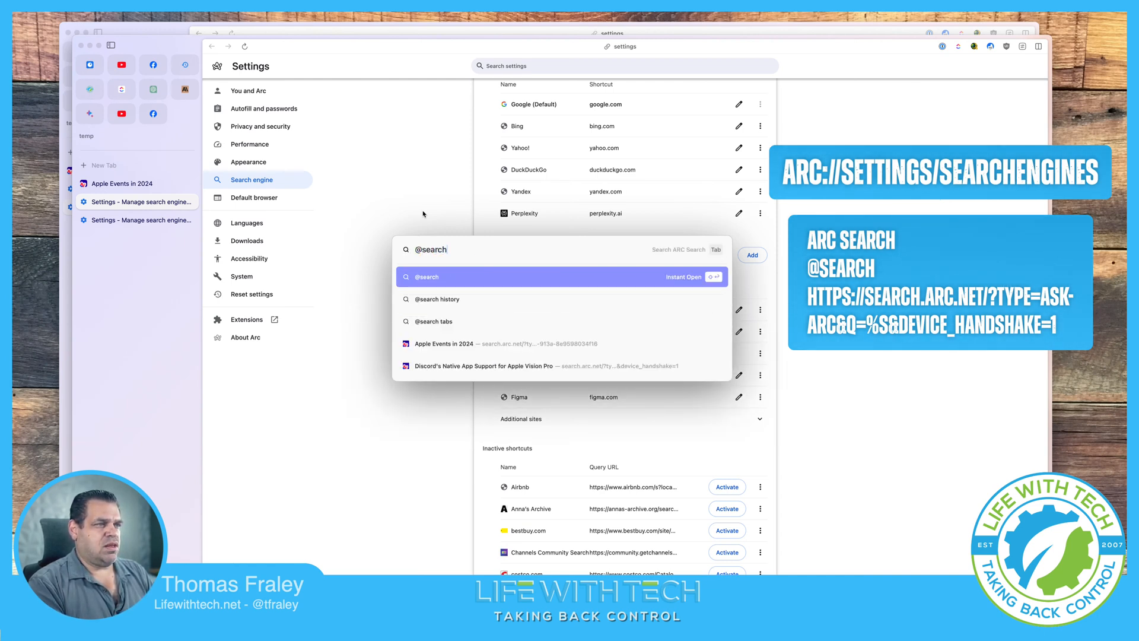
key(Tab)
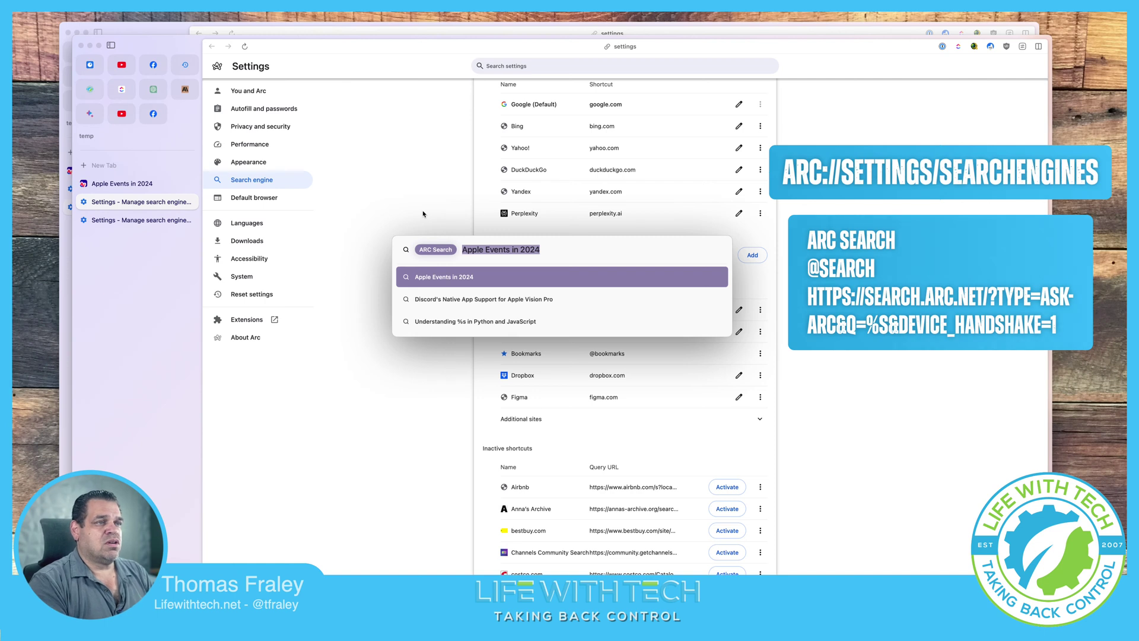
key(Right)
key(BackSpace)
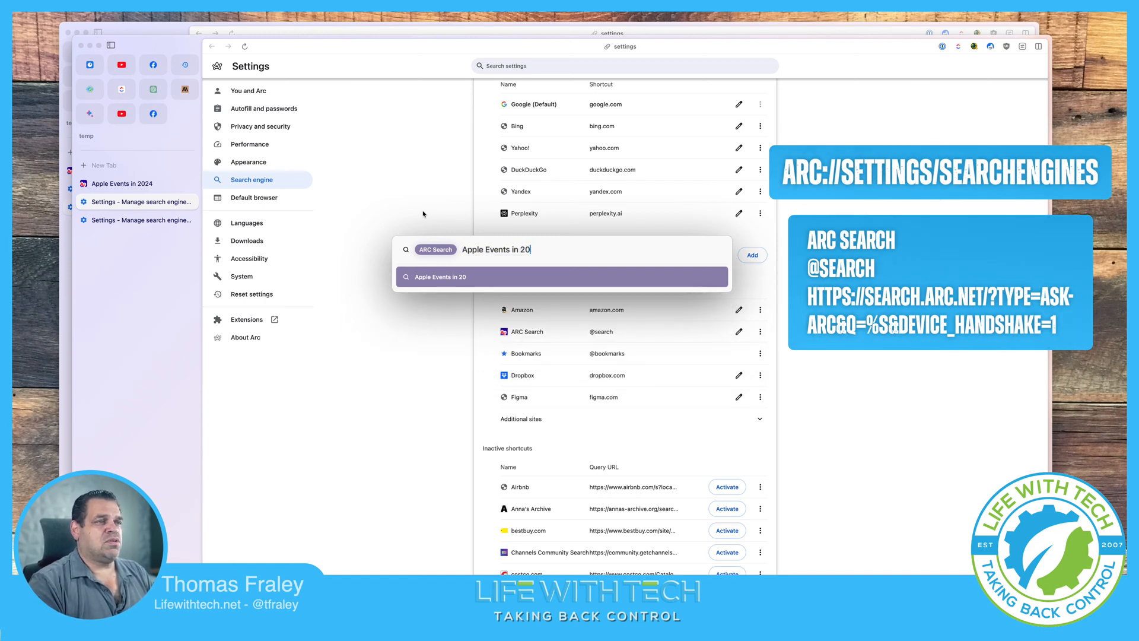
key(BackSpace)
key(BackSpace)
key(BackSpace)
key(BackSpace)
key(BackSpace)
key(BackSpace)
key(BackSpace)
key(BackSpace)
key(BackSpace)
text(vent2024)
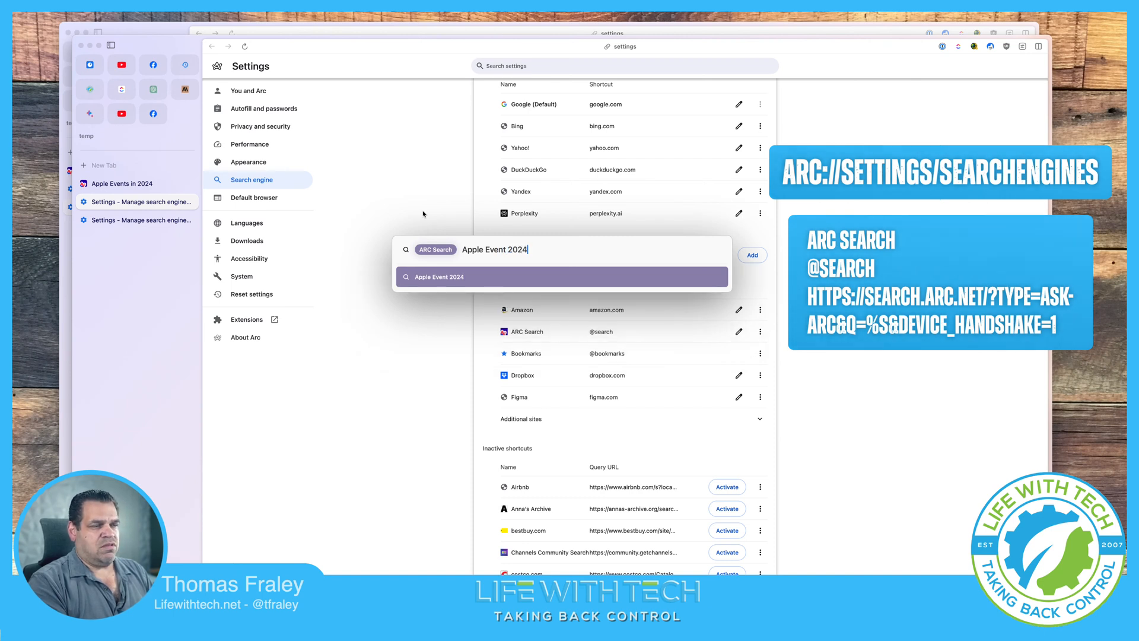
key(BackSpace)
key(BackSpace)
key(BackSpace)
key(BackSpace)
key(BackSpace)
key(BackSpace)
key(BackSpace)
key(BackSpace)
key(BackSpace)
text(vision pro)
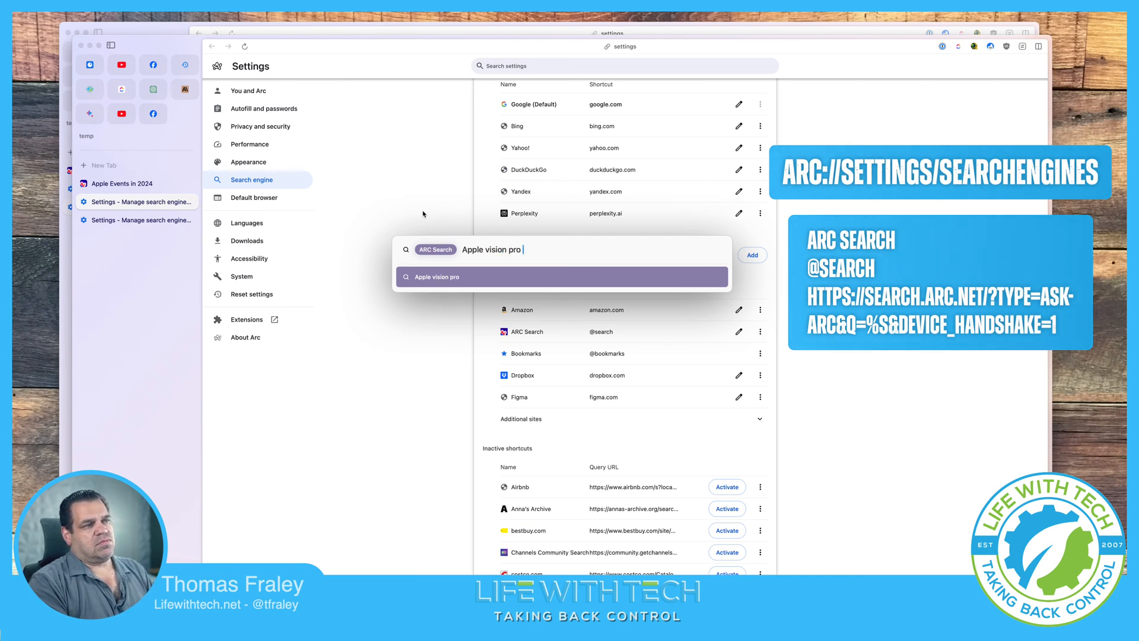
key(Return)
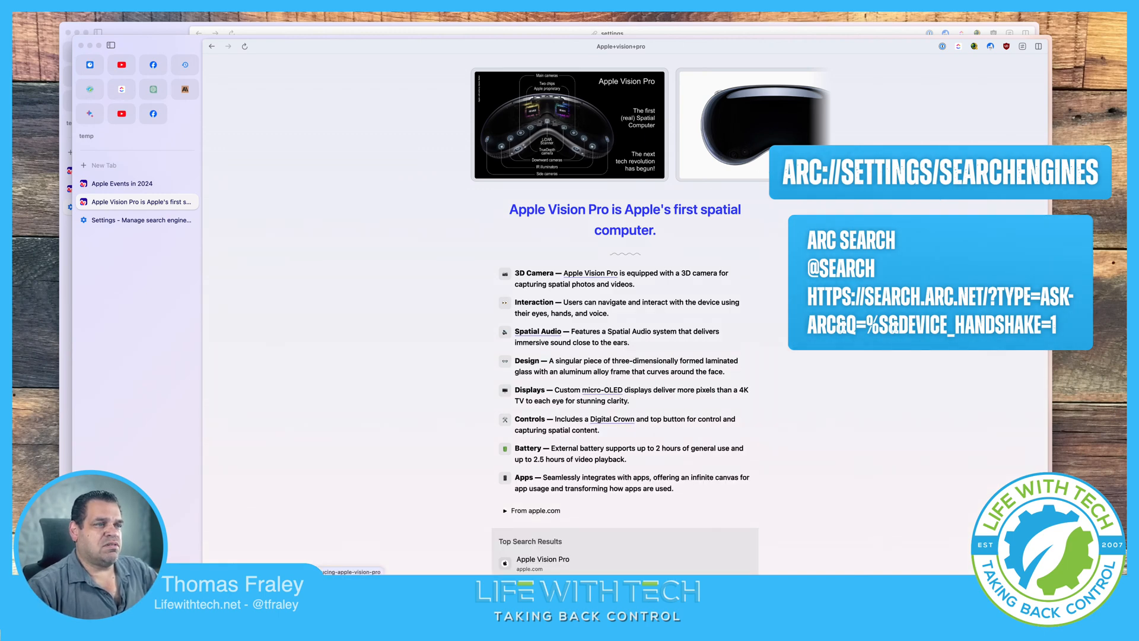
scroll(703, 300, down, 2)
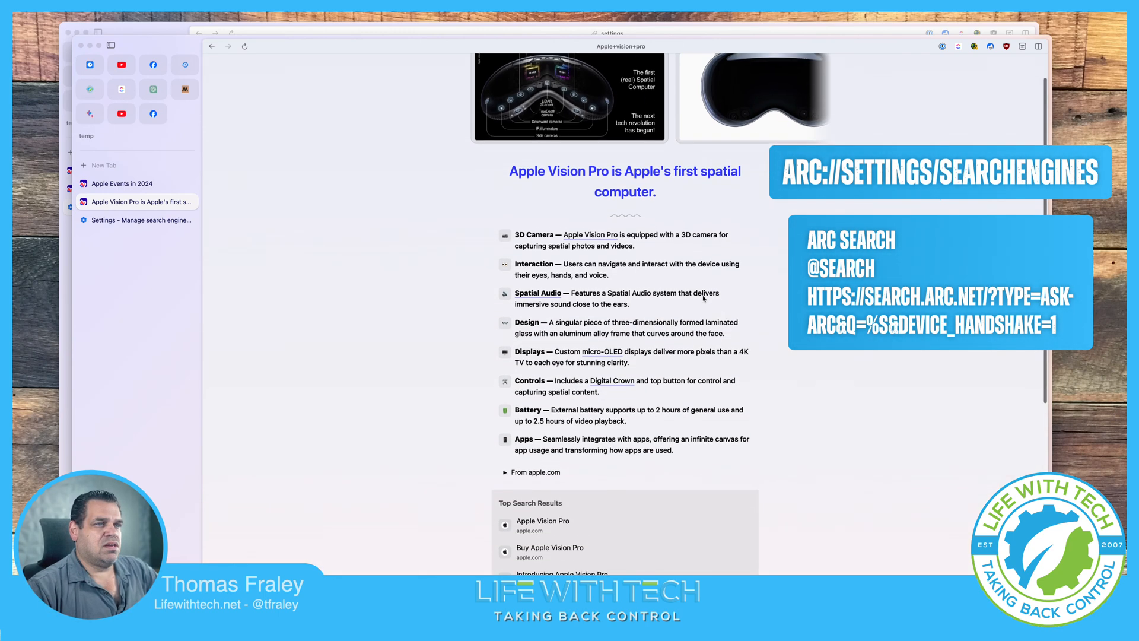
scroll(704, 299, down, 1)
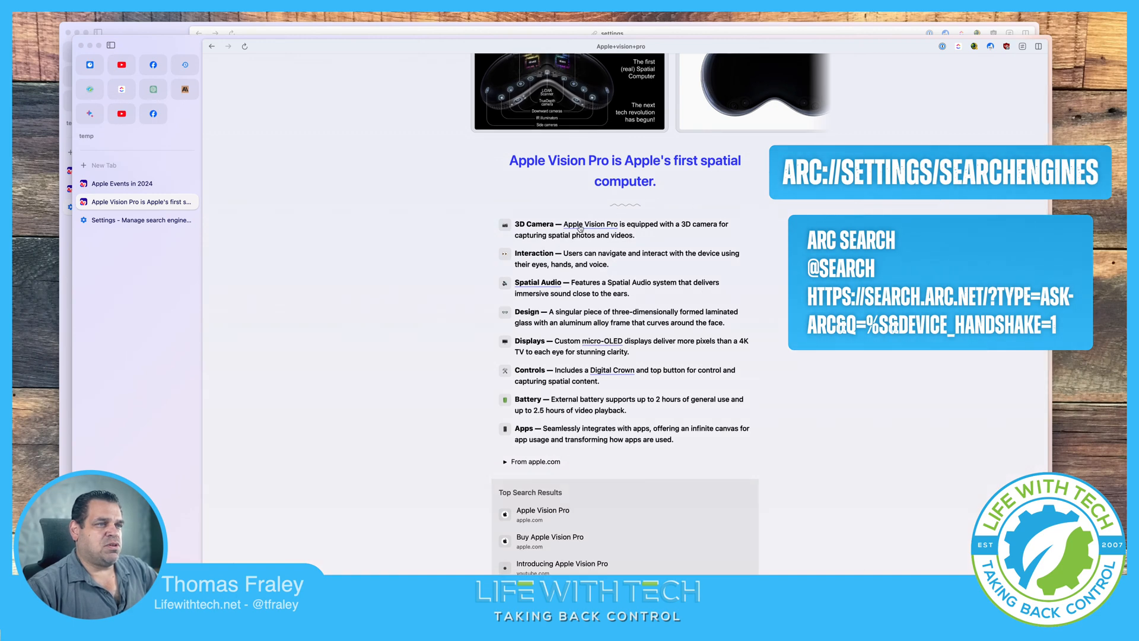
scroll(559, 282, down, 1)
scroll(559, 282, down, 3)
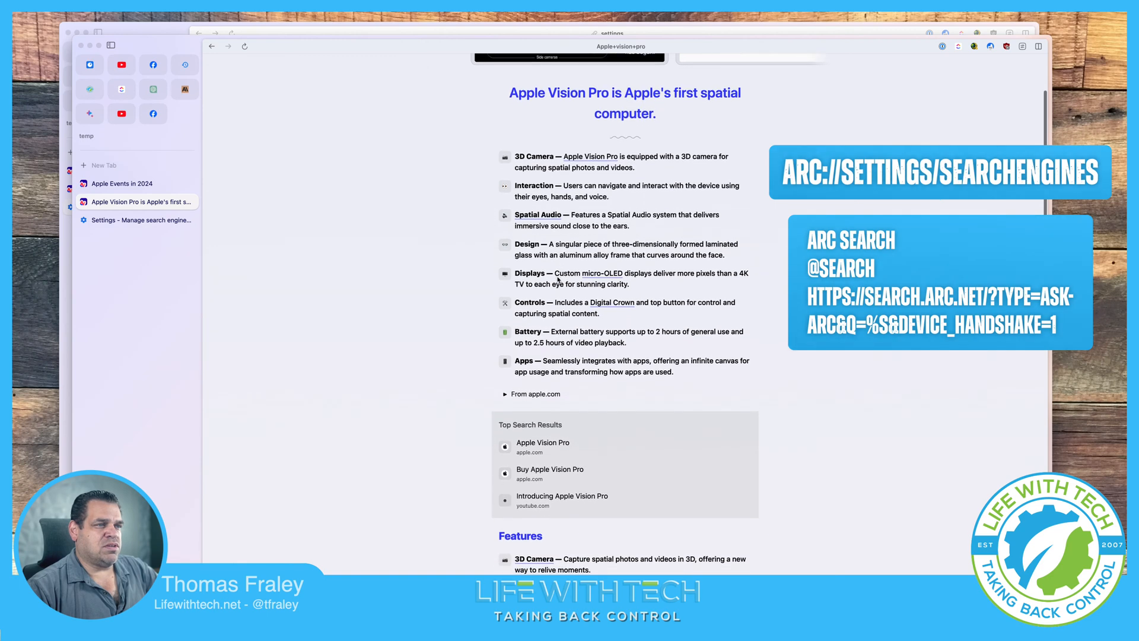
scroll(557, 281, down, 3)
scroll(558, 282, down, 3)
scroll(558, 282, down, 3)
scroll(558, 281, down, 3)
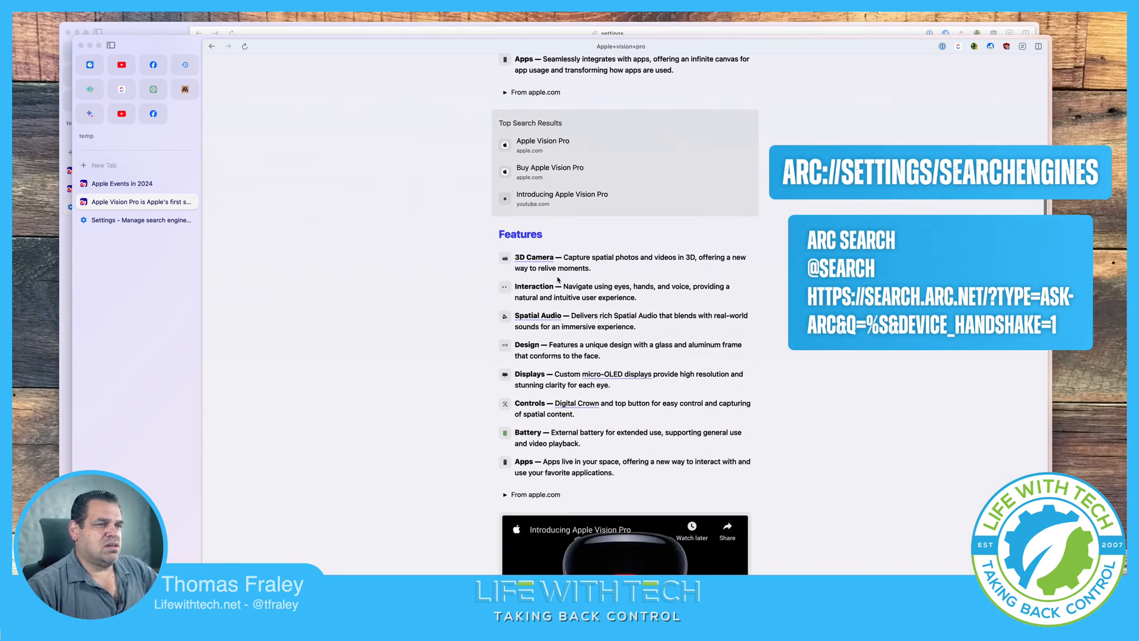
scroll(558, 269, down, 5)
scroll(559, 269, down, 4)
scroll(564, 277, down, 4)
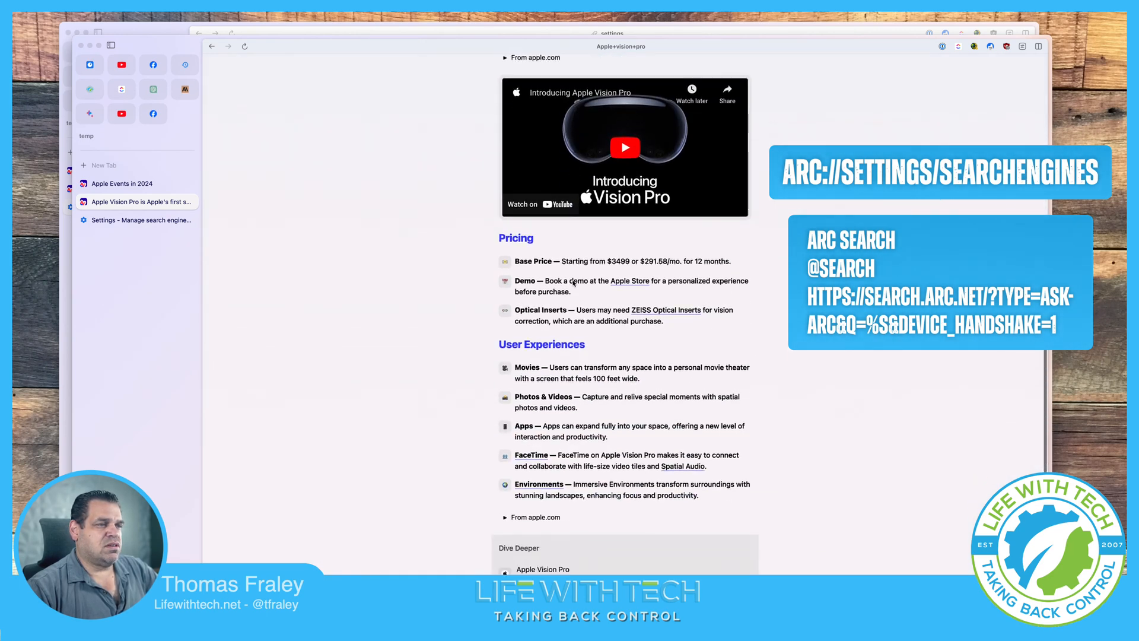
scroll(565, 276, down, 3)
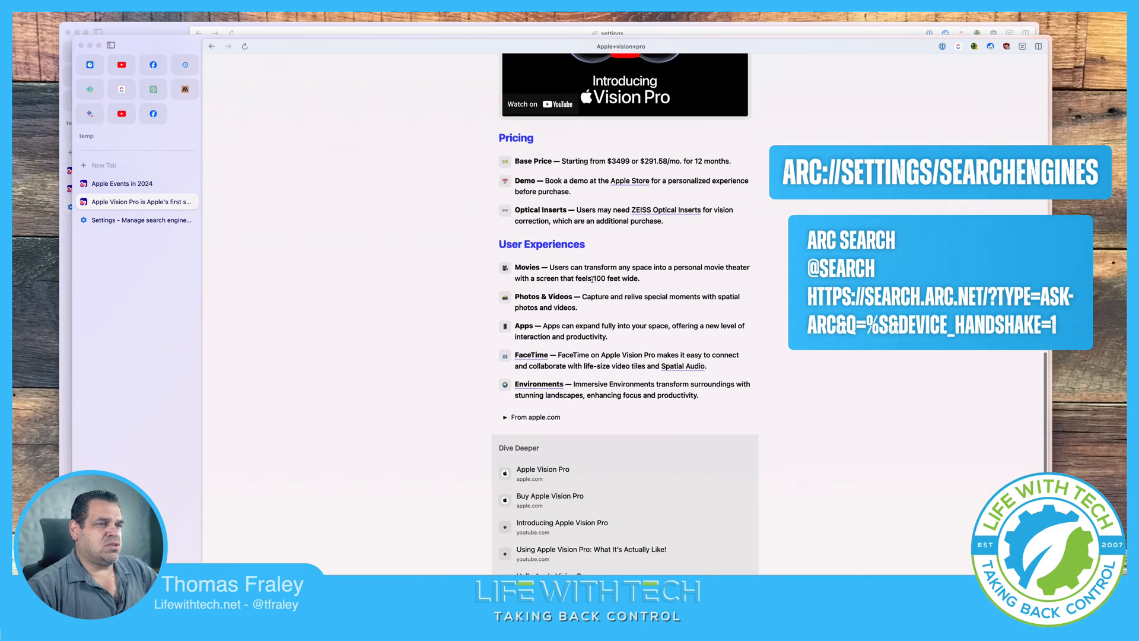
scroll(592, 288, down, 2)
scroll(592, 289, down, 2)
scroll(593, 289, down, 2)
scroll(592, 289, down, 1)
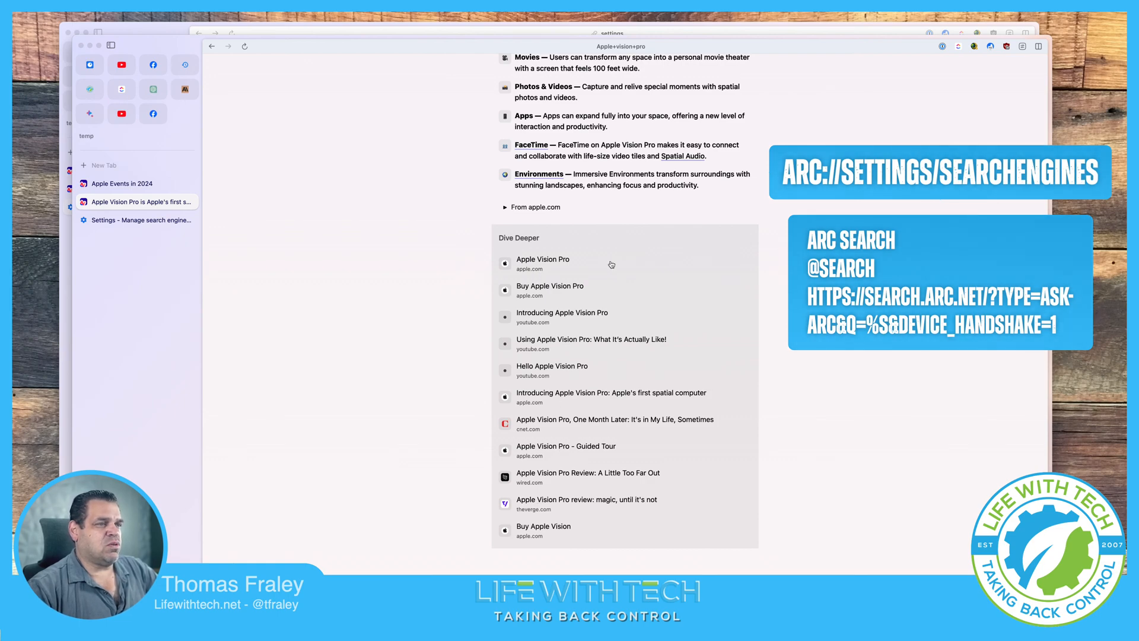
scroll(611, 264, up, 5)
scroll(612, 265, up, 5)
scroll(611, 265, up, 5)
scroll(612, 265, up, 3)
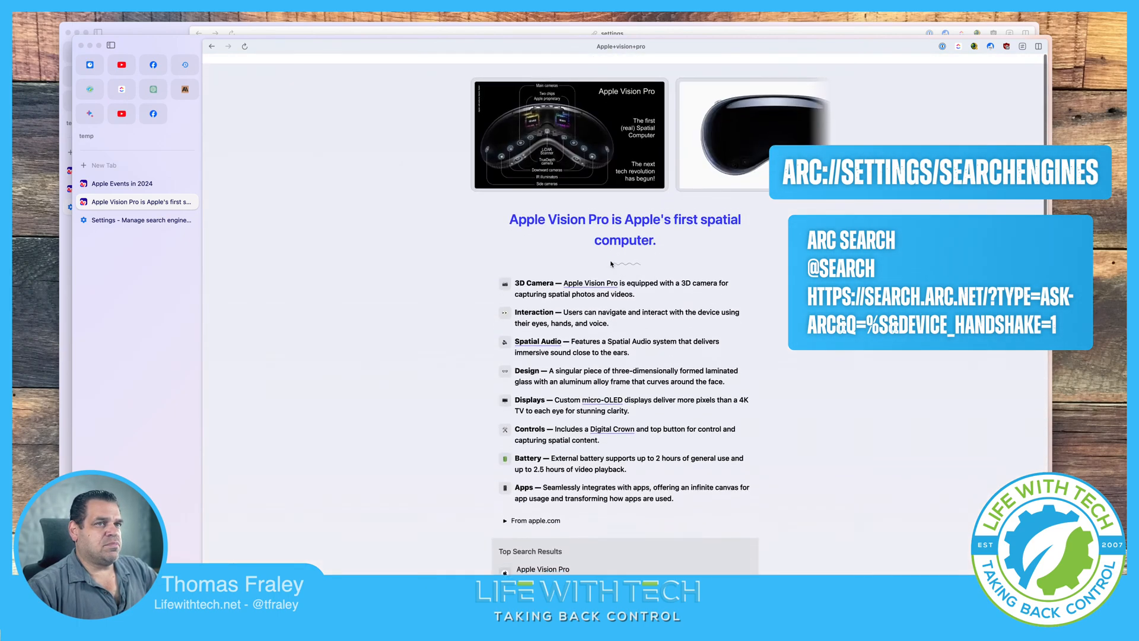